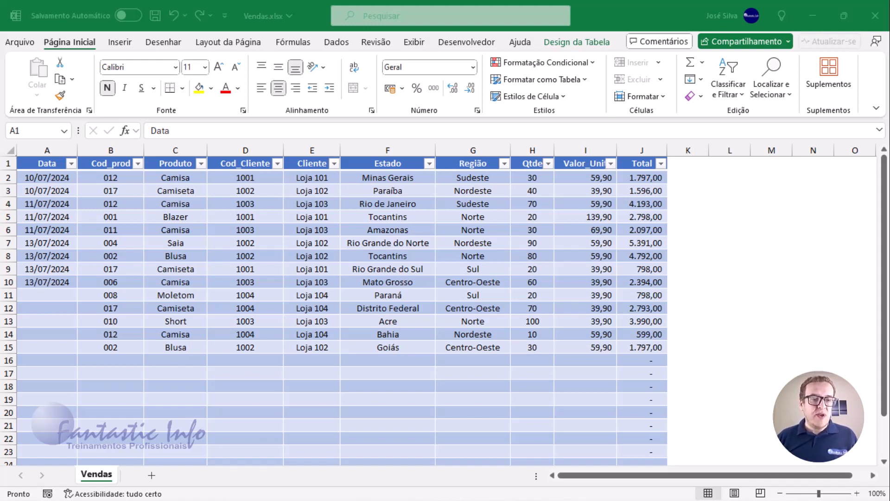
{"action": "left_click", "coordinate": [49, 164]}
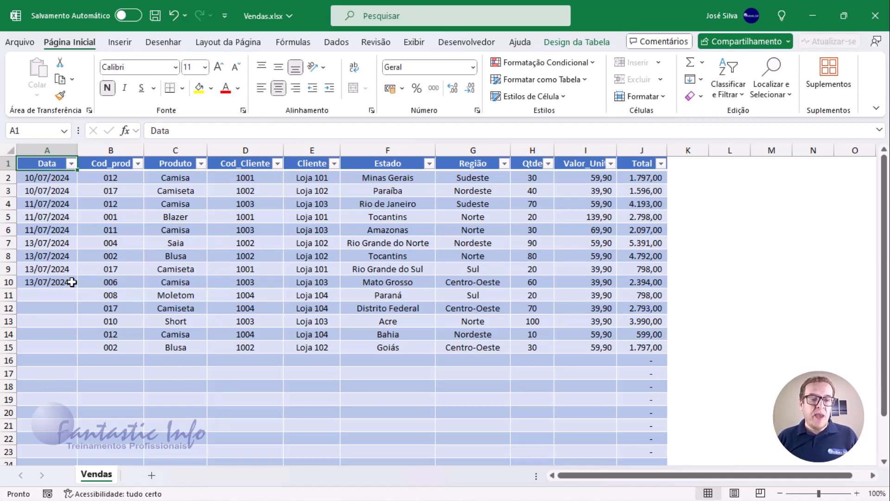
{"action": "left_click", "coordinate": [48, 159]}
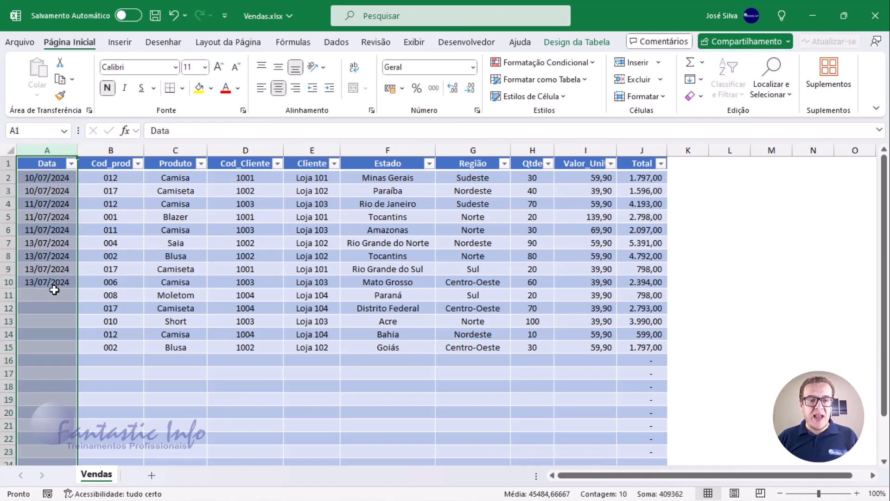
{"action": "left_click", "coordinate": [55, 294]}
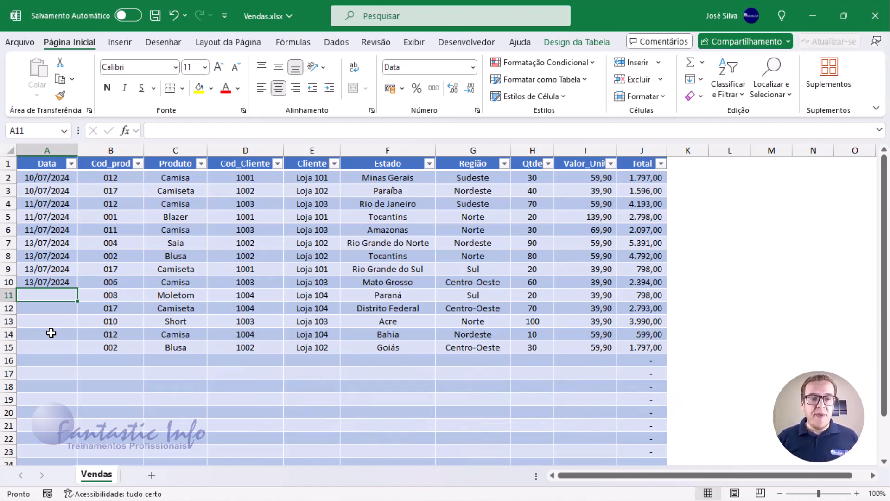
{"action": "left_click", "coordinate": [75, 179]}
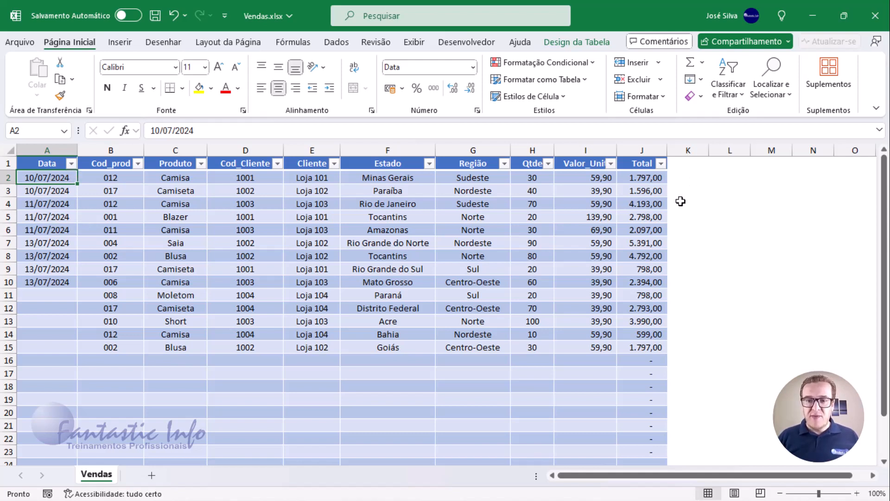
Step: Enter a DIA.DA.SEMANA formula in cell L2 that returns the default weekday number of the date in A2
{"action": "left_click", "coordinate": [726, 180]}
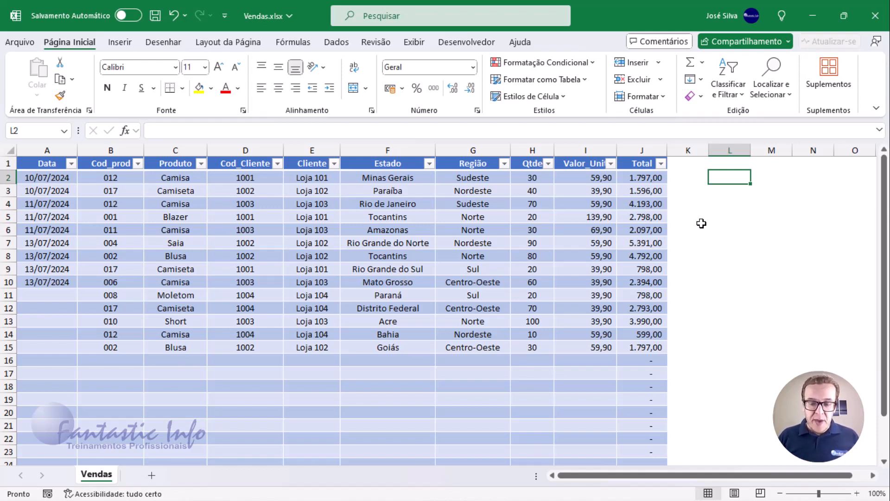
{"action": "type", "text": "="}
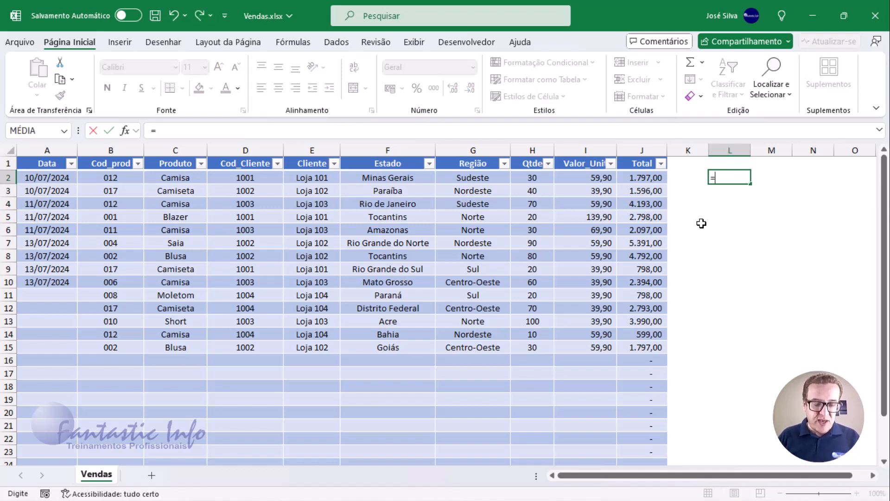
{"action": "type", "text": "DIA"}
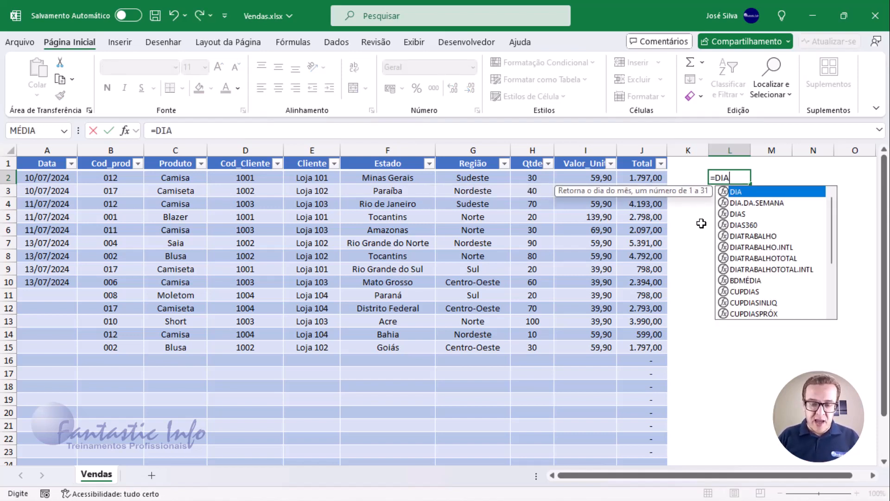
{"action": "type", "text": ".DA.SE"}
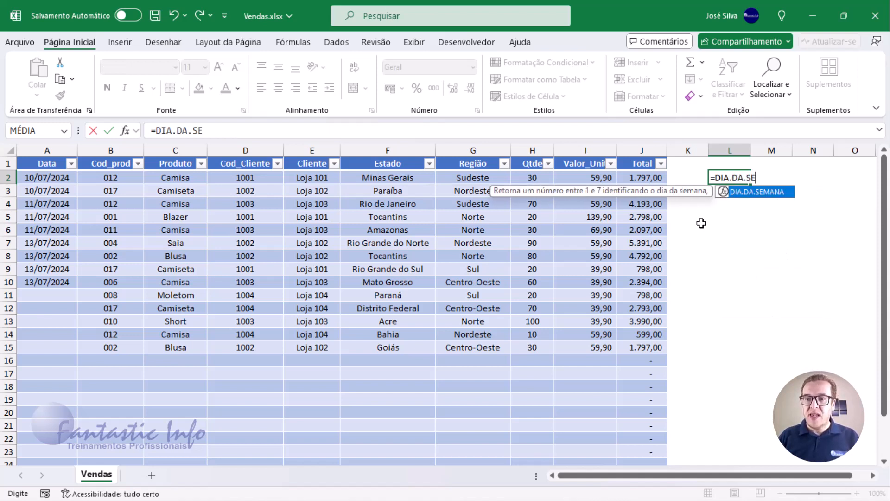
{"action": "key", "text": "Tab"}
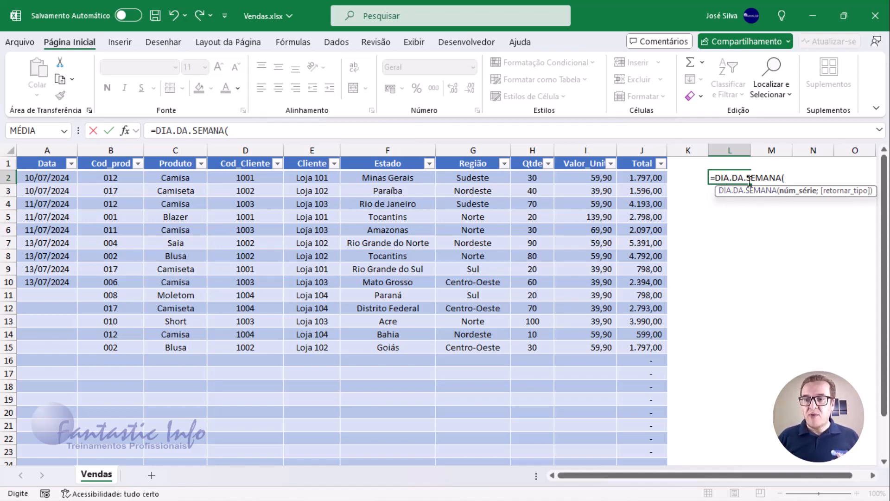
{"action": "left_click", "coordinate": [53, 181]}
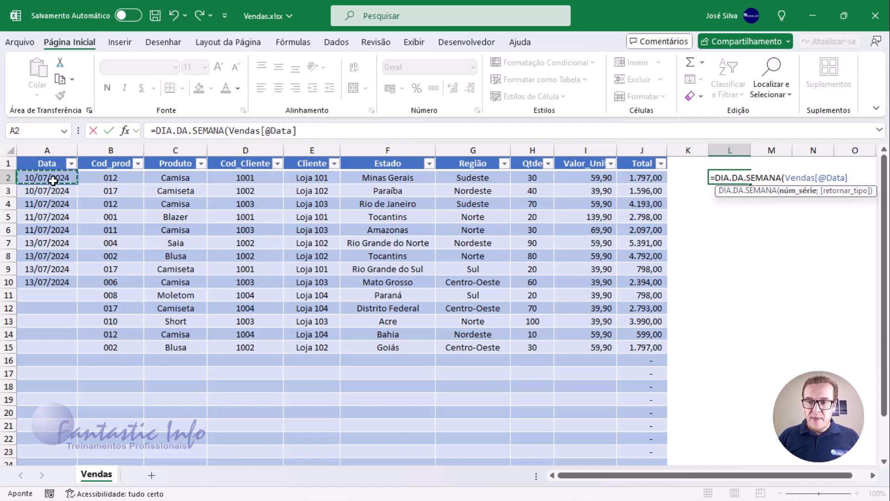
{"action": "type", "text": ")"}
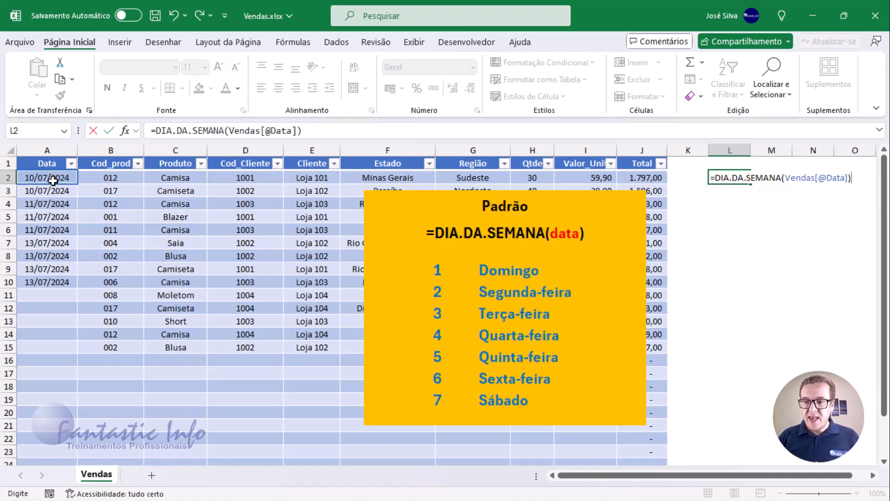
{"action": "key", "text": "Return"}
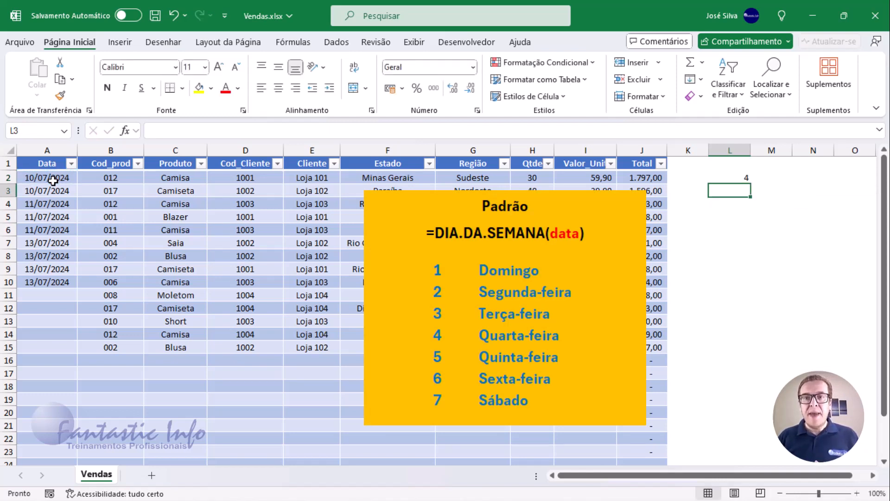
{"action": "left_click", "coordinate": [734, 176]}
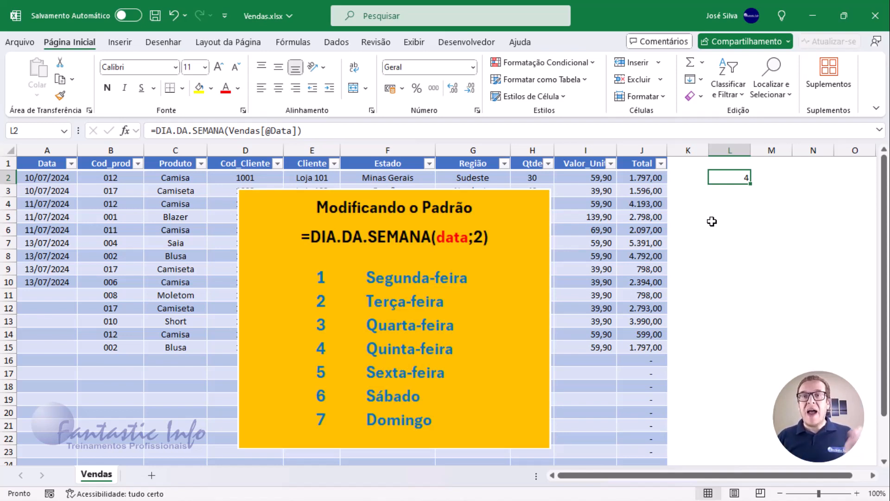
{"action": "double_click", "coordinate": [738, 178]}
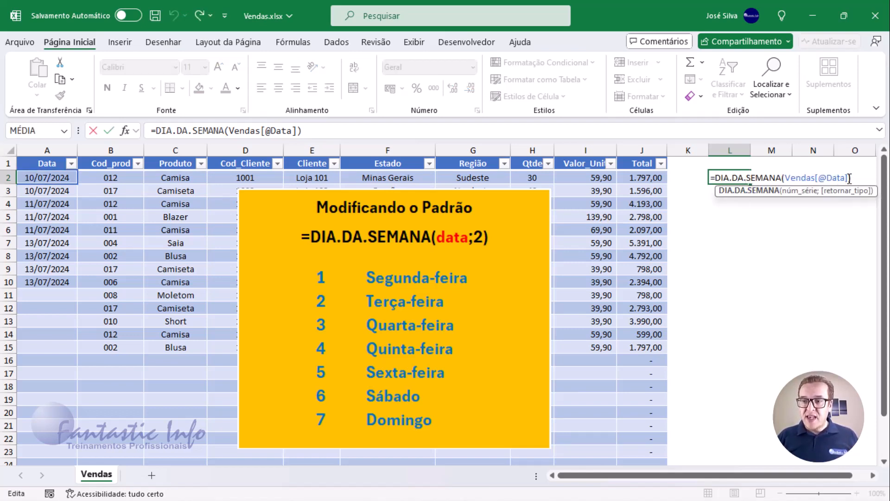
{"action": "left_click", "coordinate": [849, 179]}
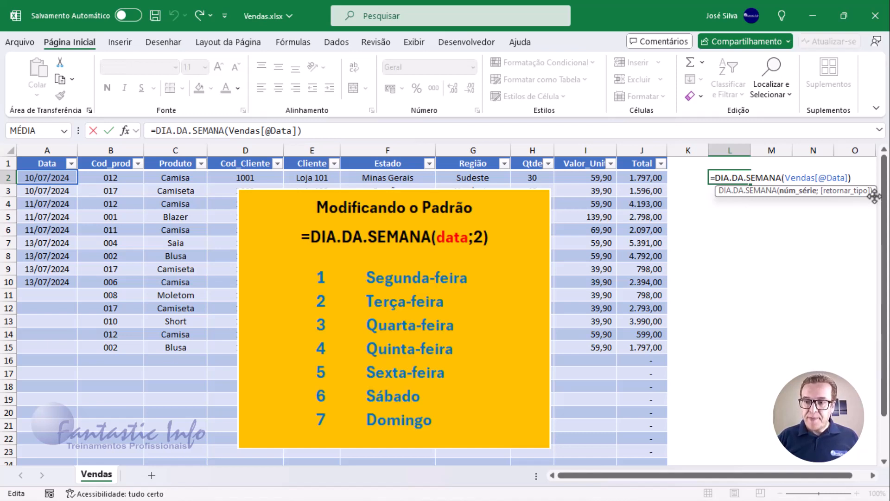
{"action": "key", "text": "Delete"}
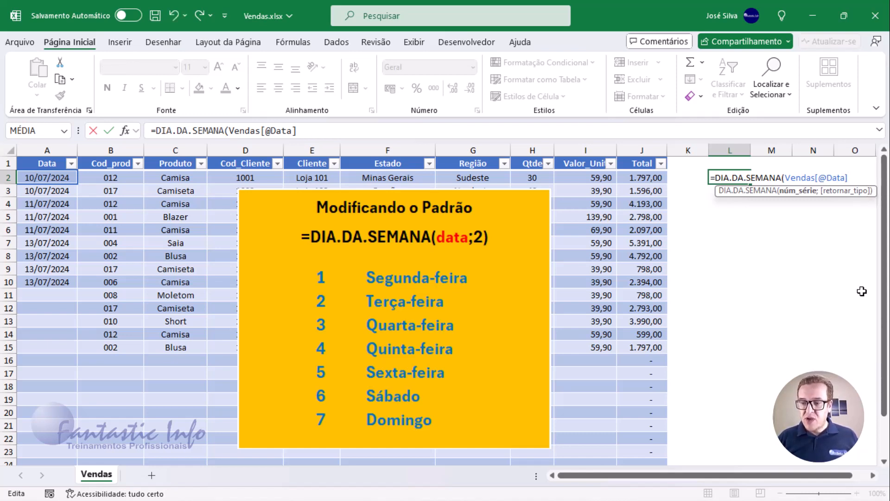
{"action": "left_click", "coordinate": [874, 477]}
{"action": "left_click", "coordinate": [874, 476]}
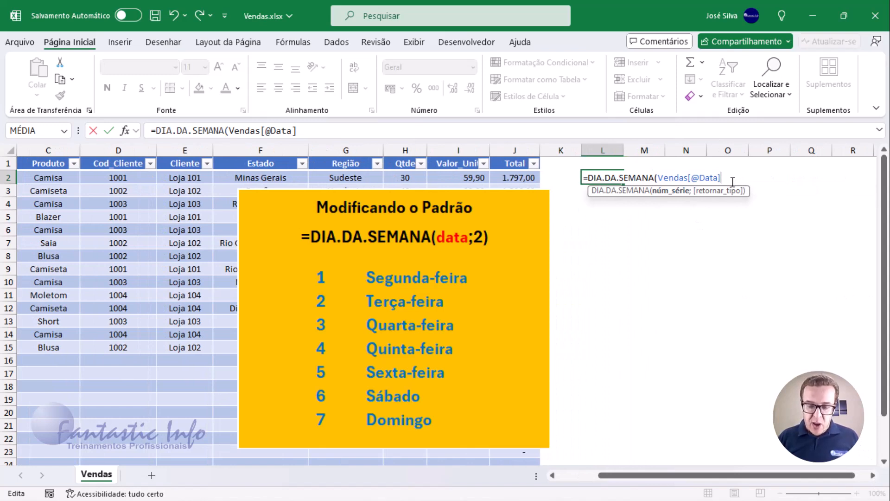
{"action": "type", "text": ";"}
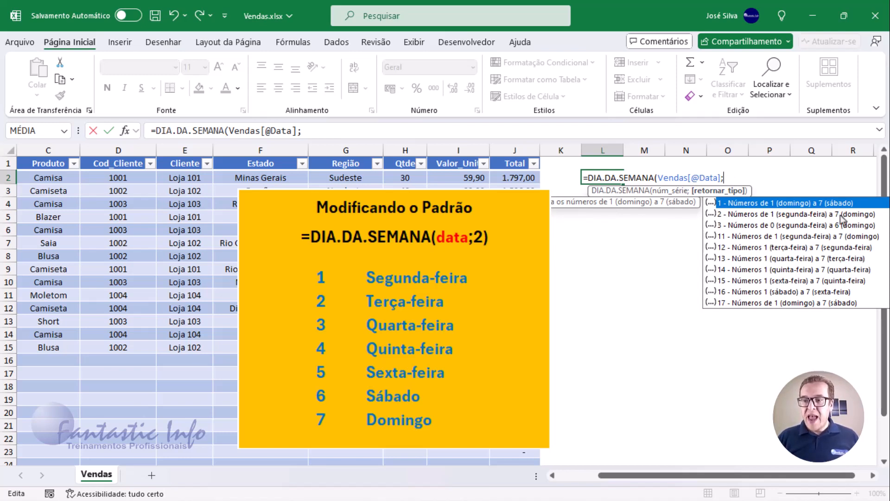
{"action": "double_click", "coordinate": [815, 214]}
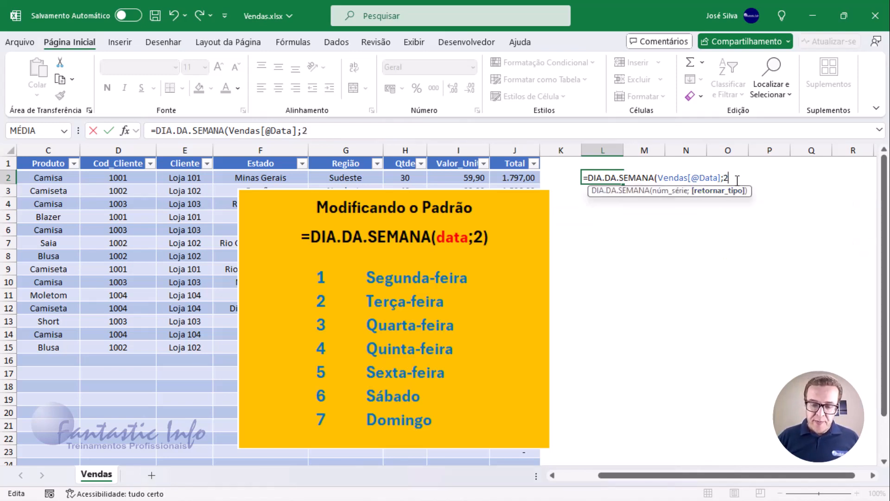
{"action": "type", "text": ")"}
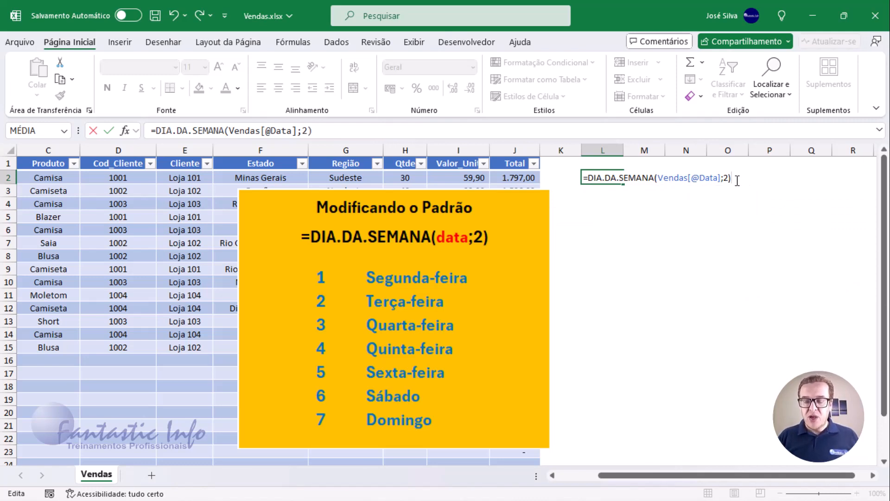
{"action": "key", "text": "Return"}
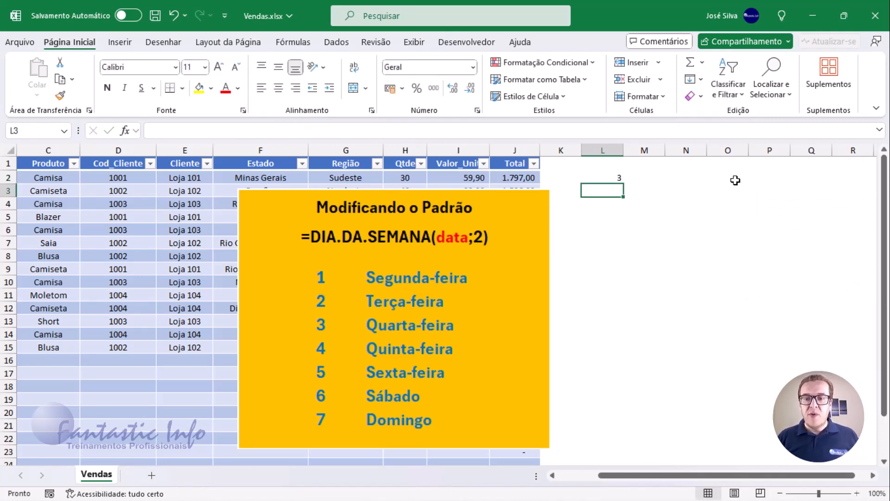
Step: Clear the test weekday formula from cell L2
{"action": "left_click", "coordinate": [614, 180]}
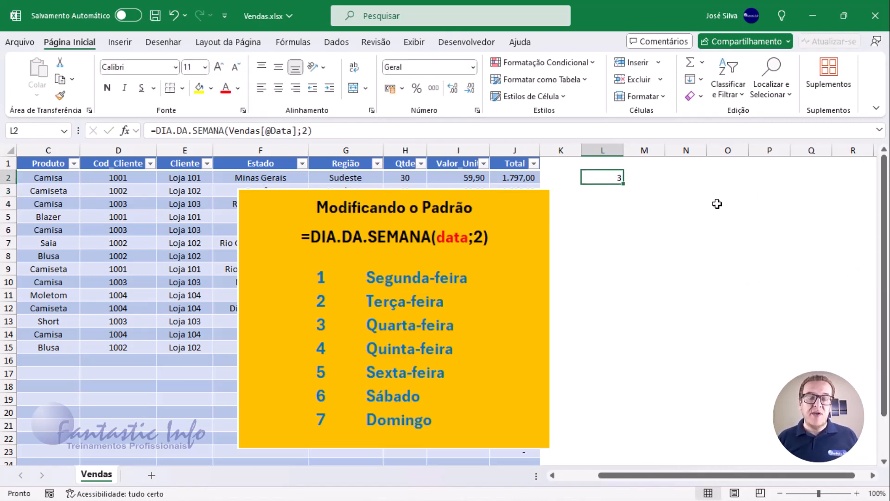
{"action": "left_click", "coordinate": [577, 477]}
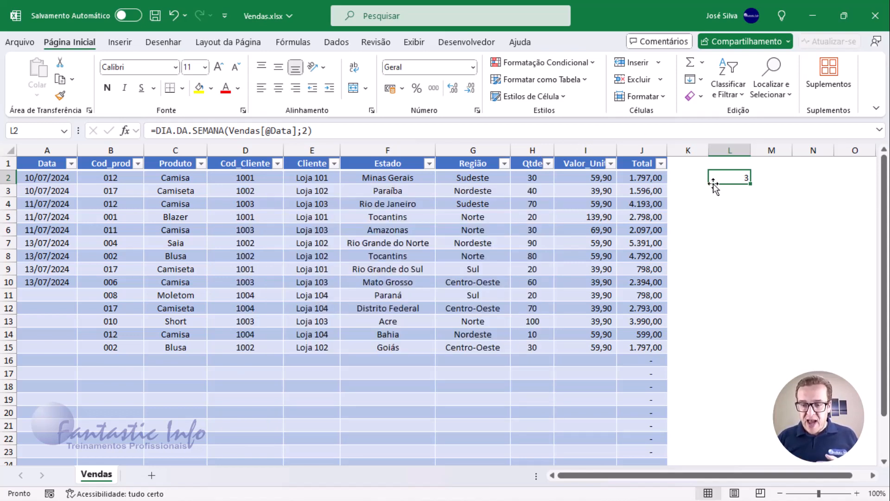
{"action": "key", "text": "Delete"}
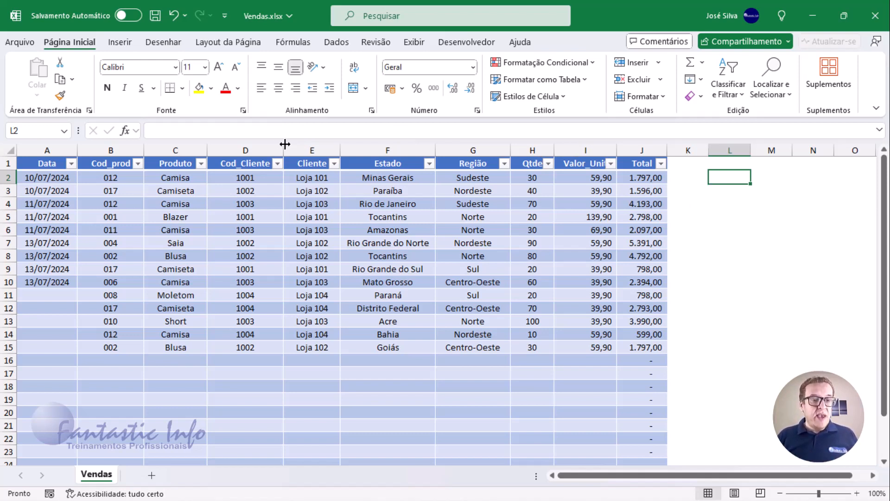
Step: Open the data validation settings for all the date cells below the Data header of the Vendas table
{"action": "left_click", "coordinate": [48, 155]}
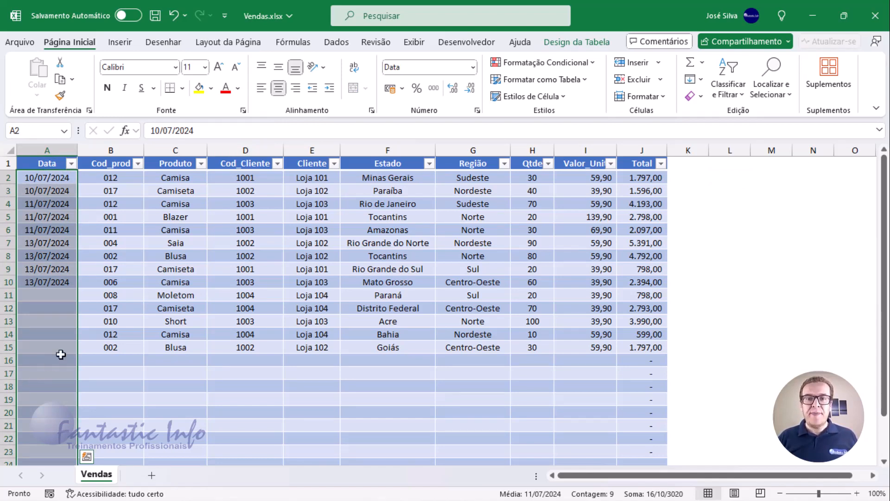
{"action": "left_click", "coordinate": [337, 43]}
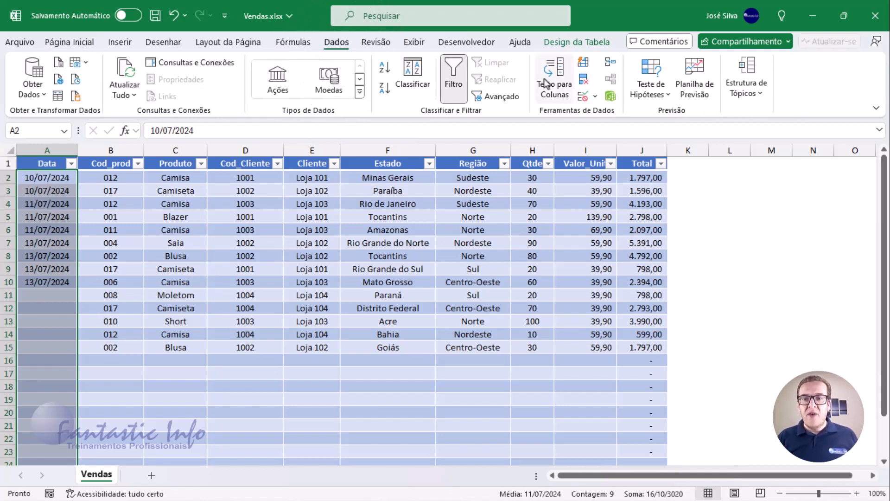
{"action": "left_click", "coordinate": [595, 96]}
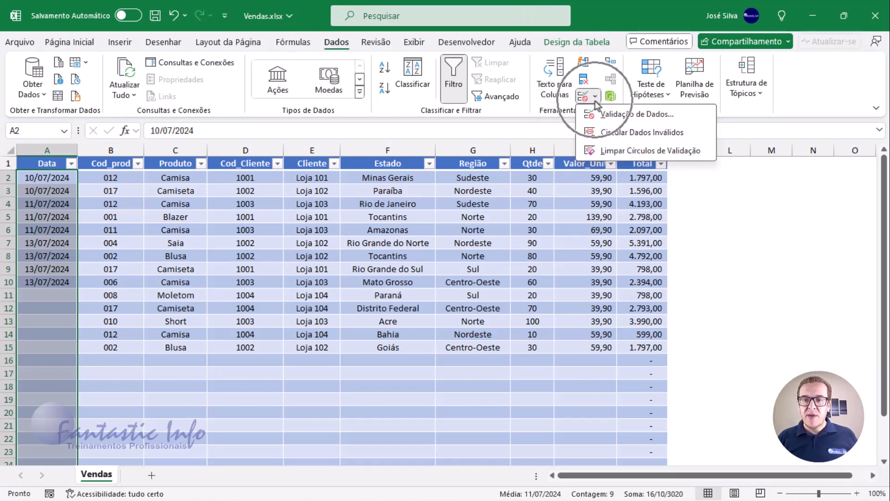
{"action": "left_click", "coordinate": [596, 96]}
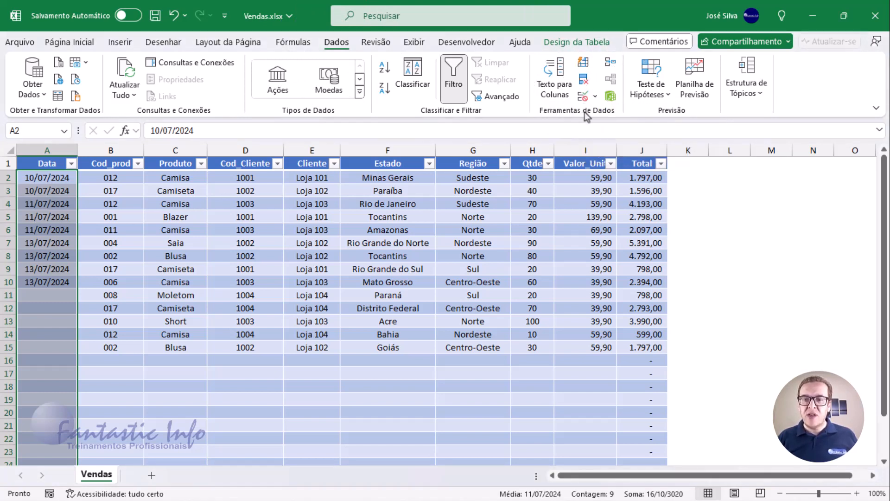
{"action": "key", "text": "ctrl+q"}
{"action": "left_click", "coordinate": [595, 96]}
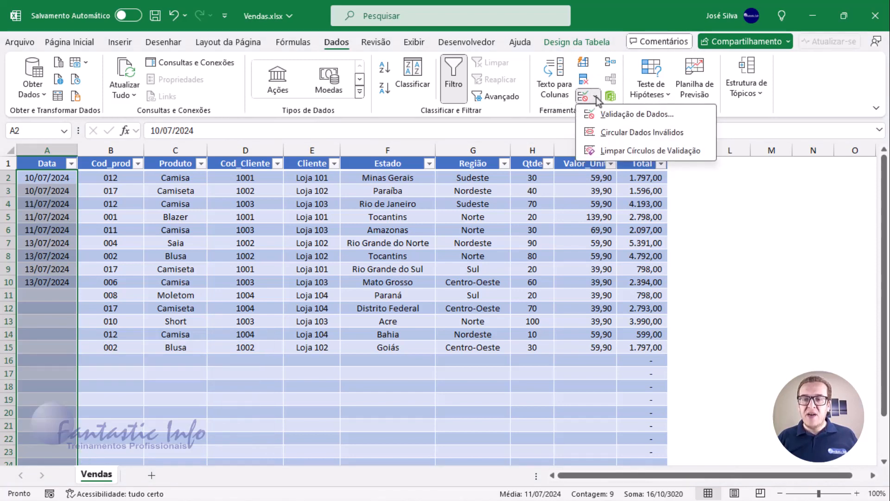
{"action": "left_click", "coordinate": [595, 96]}
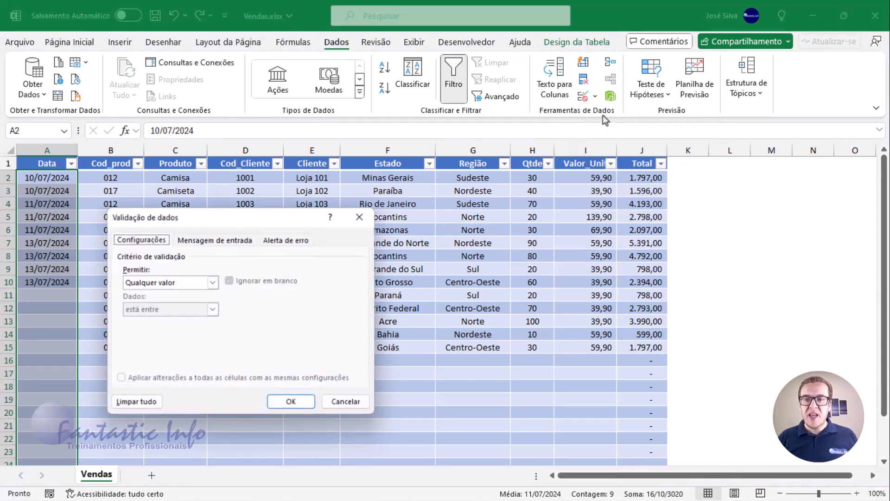
{"action": "left_click_drag", "start_coordinate": [232, 221], "coordinate": [281, 144]}
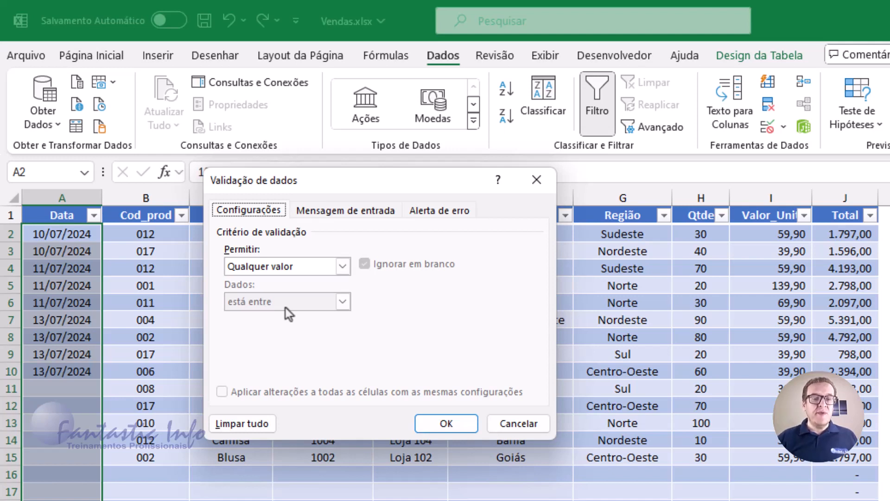
Step: Set the validation criterion to Personalizado with the formula =DIA.DA.SEMANA(A2;2)<=5, so only segunda-feira to sexta-feira dates are allowed
{"action": "left_click", "coordinate": [340, 267]}
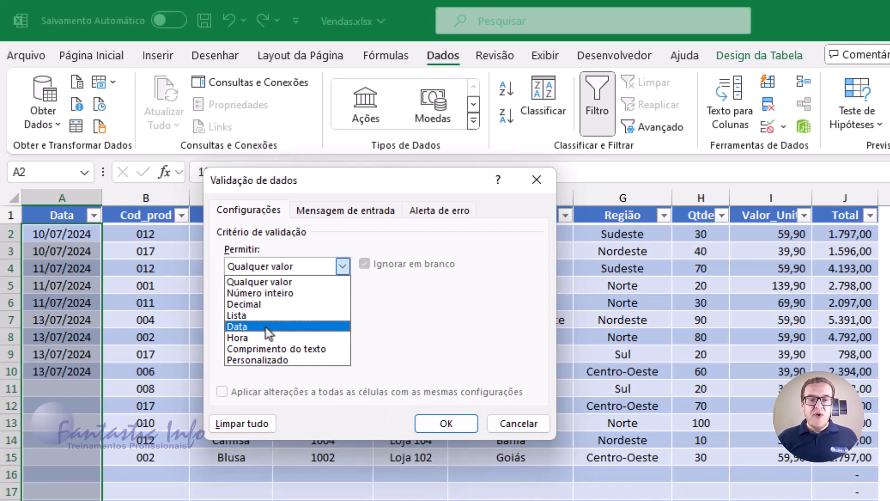
{"action": "left_click", "coordinate": [277, 359]}
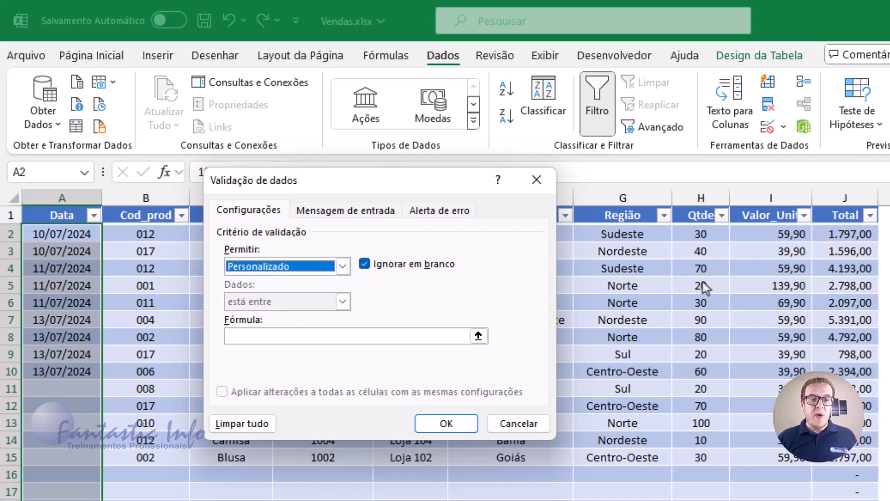
{"action": "left_click", "coordinate": [253, 338]}
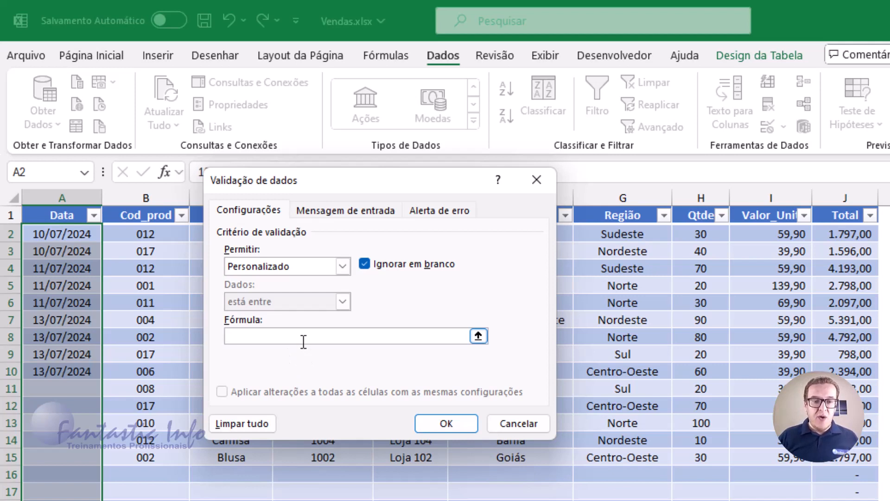
{"action": "type", "text": "="}
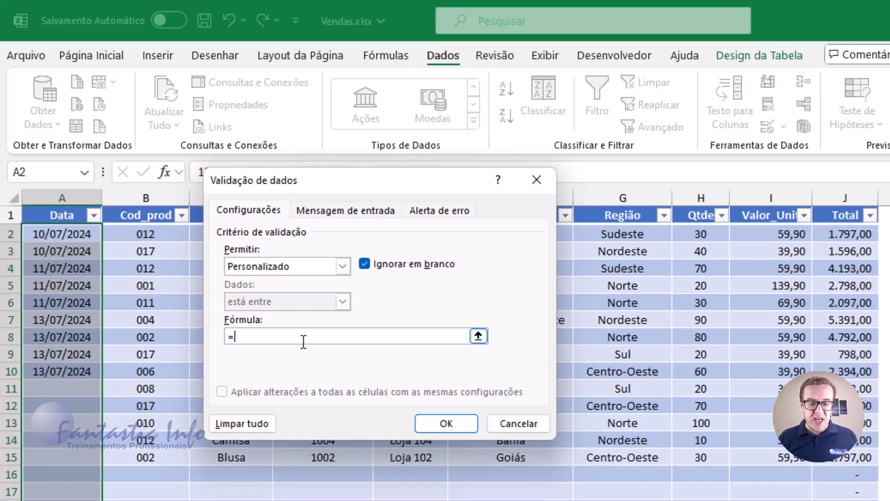
{"action": "type", "text": "D"}
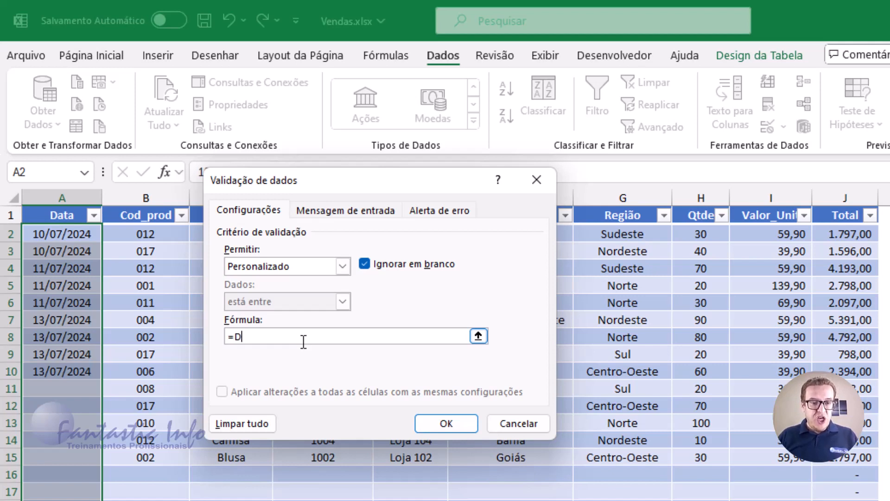
{"action": "type", "text": "IA.DA"}
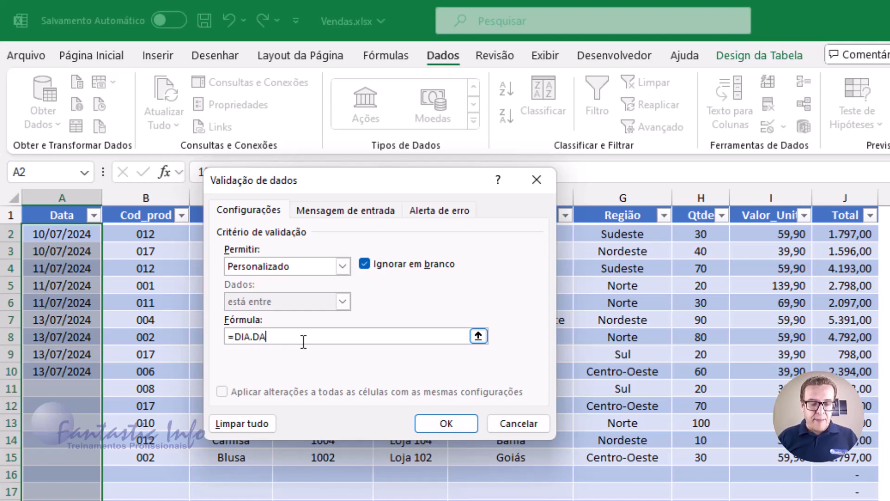
{"action": "type", "text": ".SEMANA"}
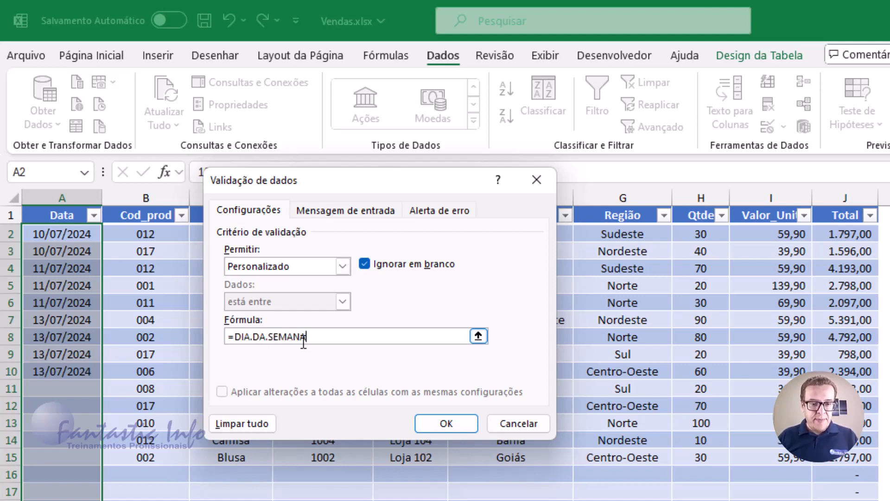
{"action": "type", "text": "("}
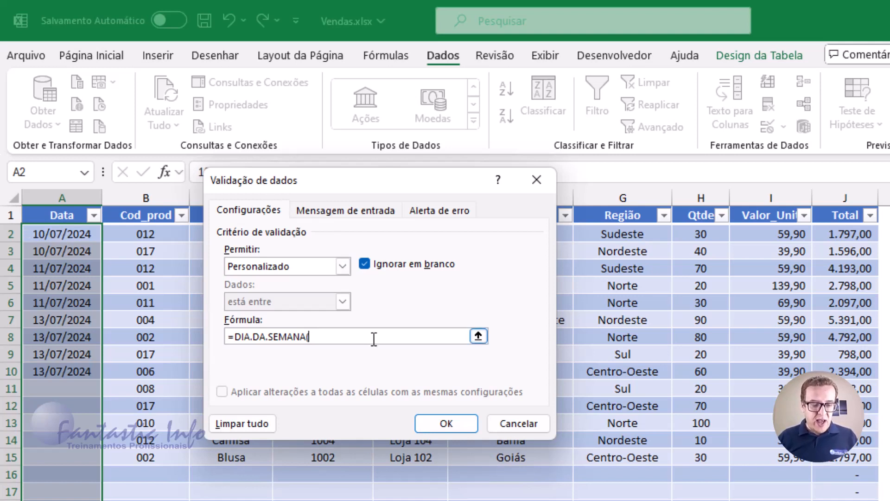
{"action": "type", "text": "A2"}
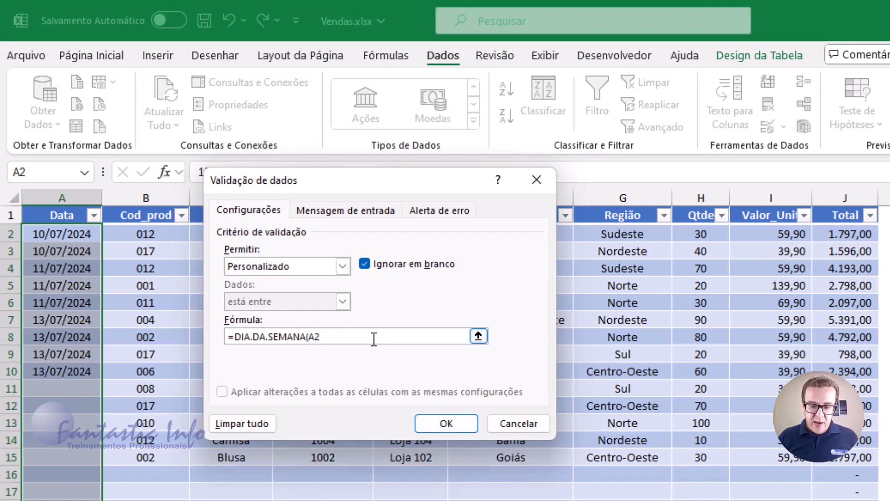
{"action": "type", "text": ";"}
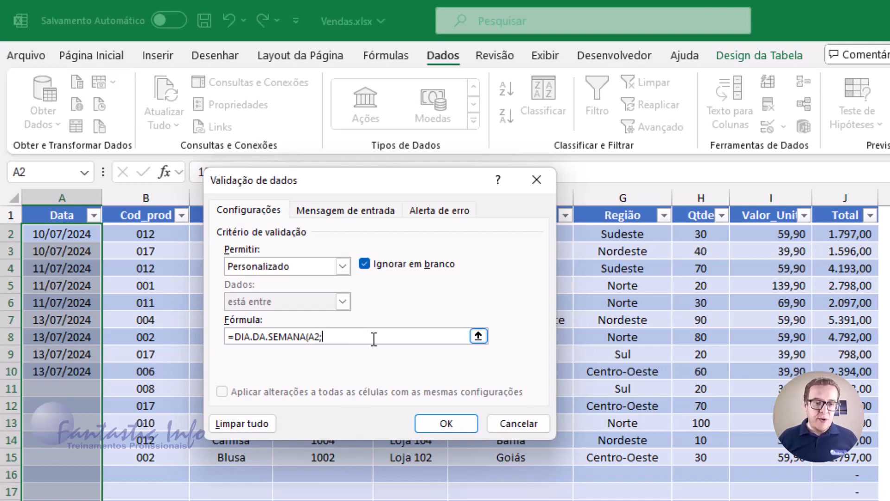
{"action": "type", "text": "2"}
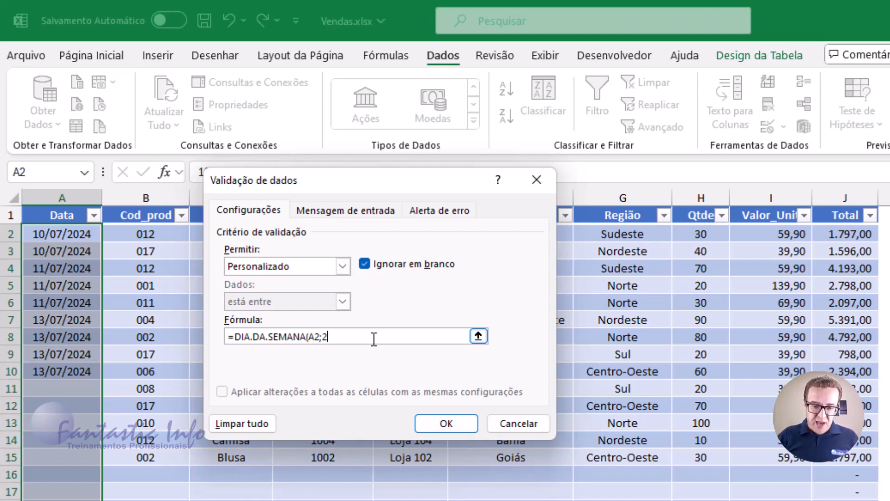
{"action": "type", "text": ")"}
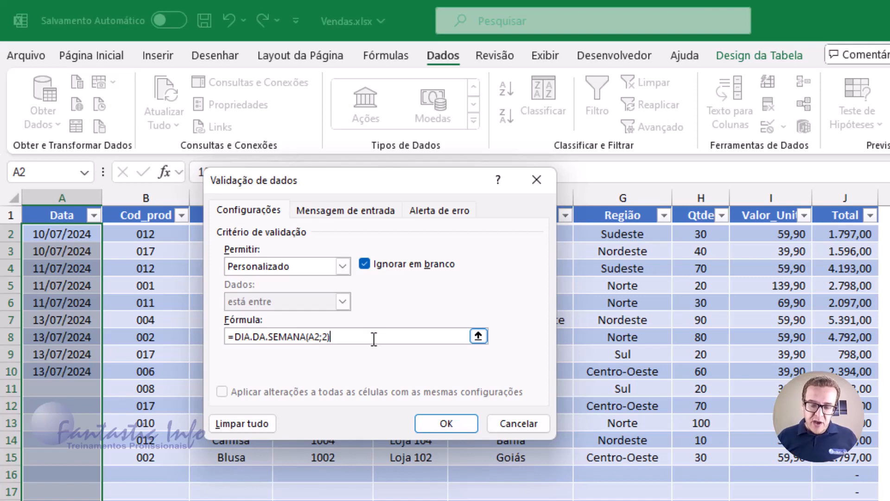
{"action": "type", "text": "<"}
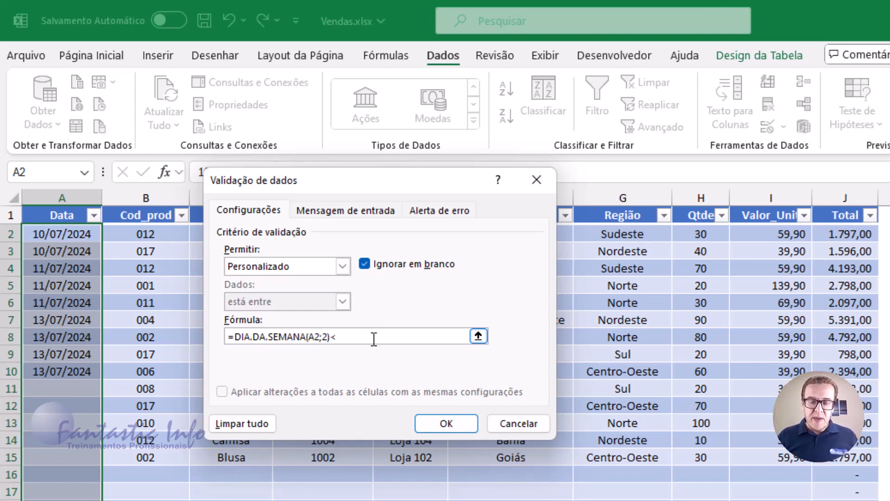
{"action": "type", "text": "=5"}
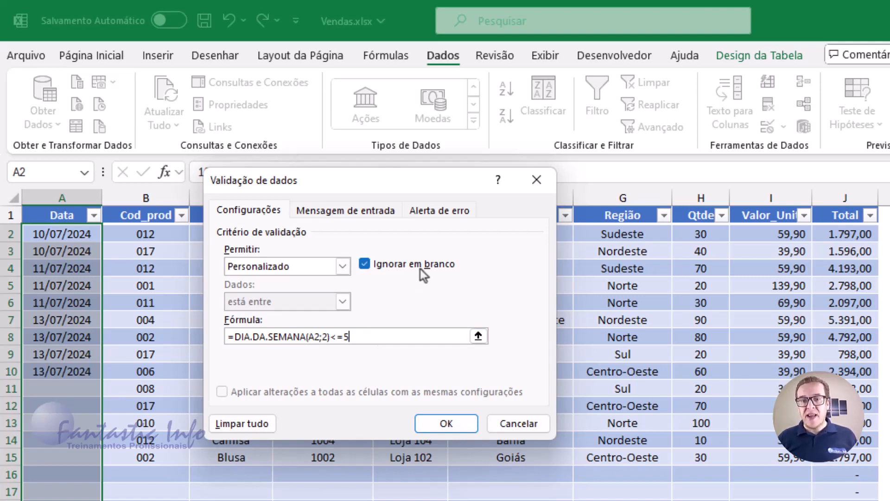
Step: Give the validation's error alert the title AVISO
{"action": "left_click", "coordinate": [438, 213]}
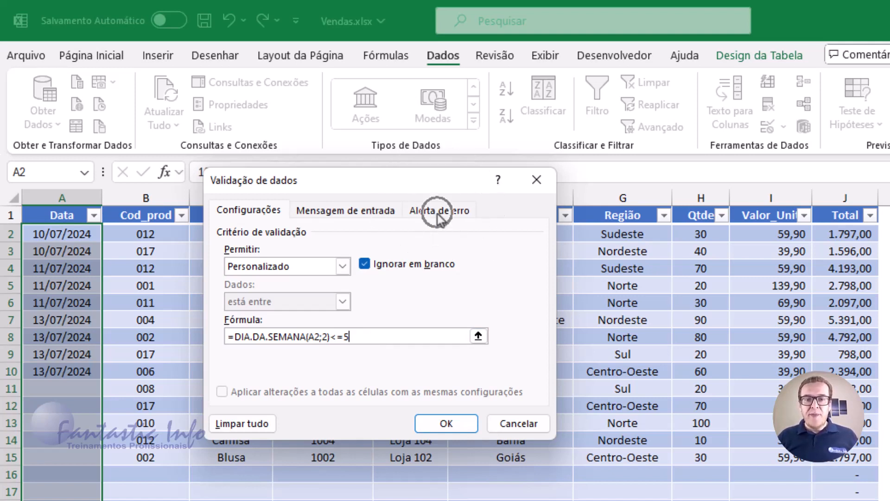
{"action": "left_click", "coordinate": [405, 289]}
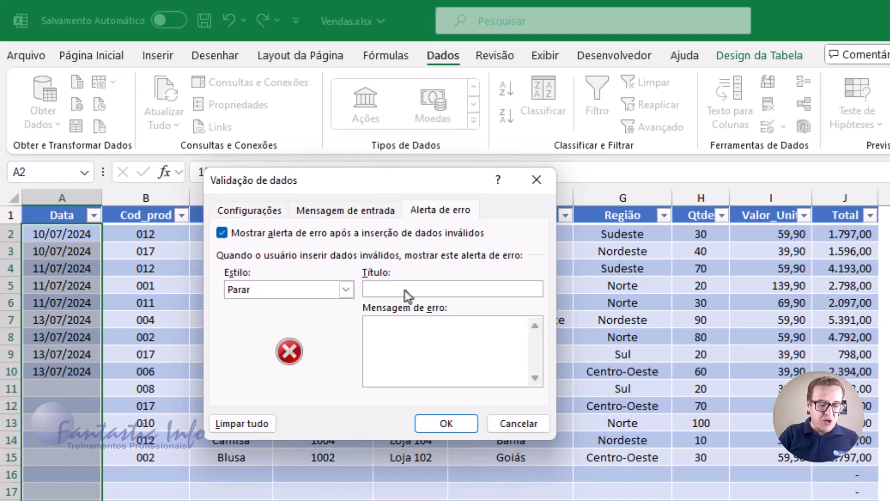
{"action": "type", "text": "avis"}
{"action": "key", "text": "BackSpace"}
{"action": "key", "text": "BackSpace"}
{"action": "key", "text": "BackSpace"}
{"action": "key", "text": "BackSpace"}
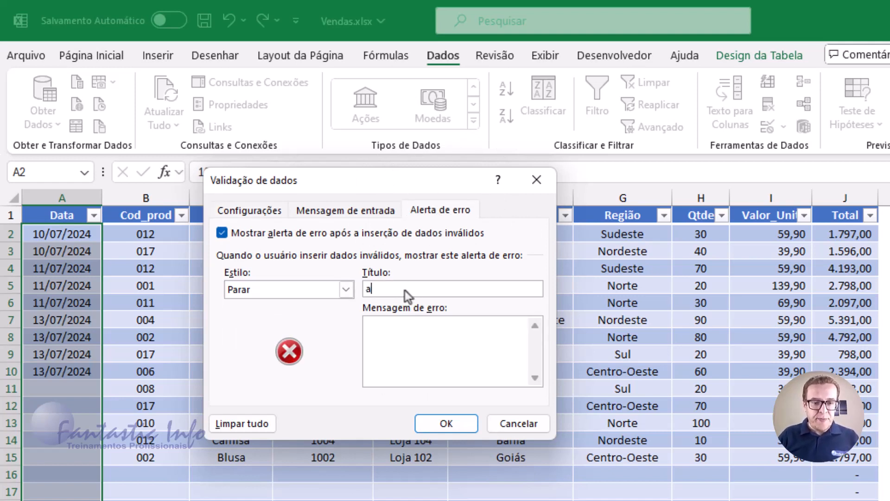
{"action": "type", "text": "AVI"}
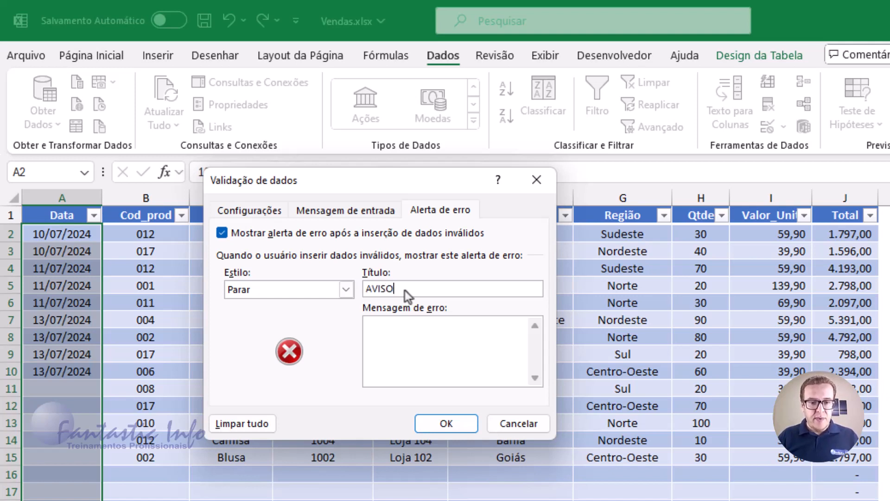
{"action": "type", "text": "SO"}
Step: Set the error alert message to "Informe um dia útil." and apply the validation rule to the Data column
{"action": "left_click", "coordinate": [405, 335]}
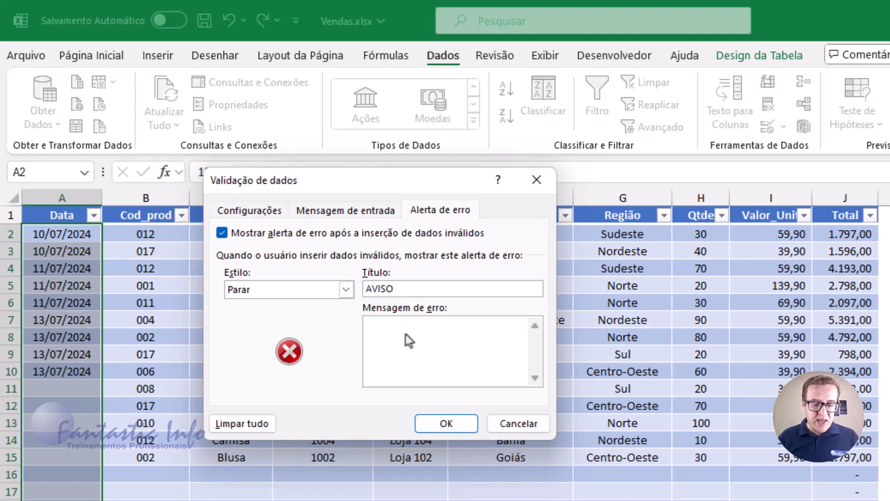
{"action": "type", "text": "I"}
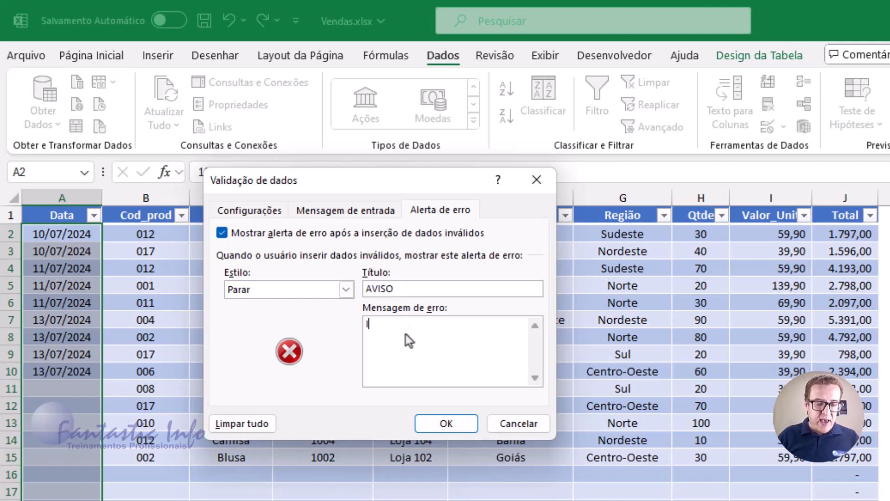
{"action": "type", "text": "nforme um "}
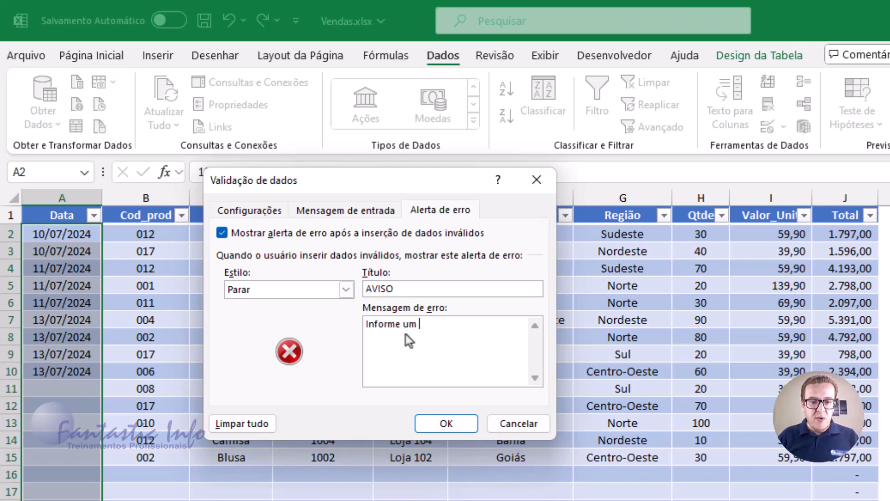
{"action": "type", "text": "dia "}
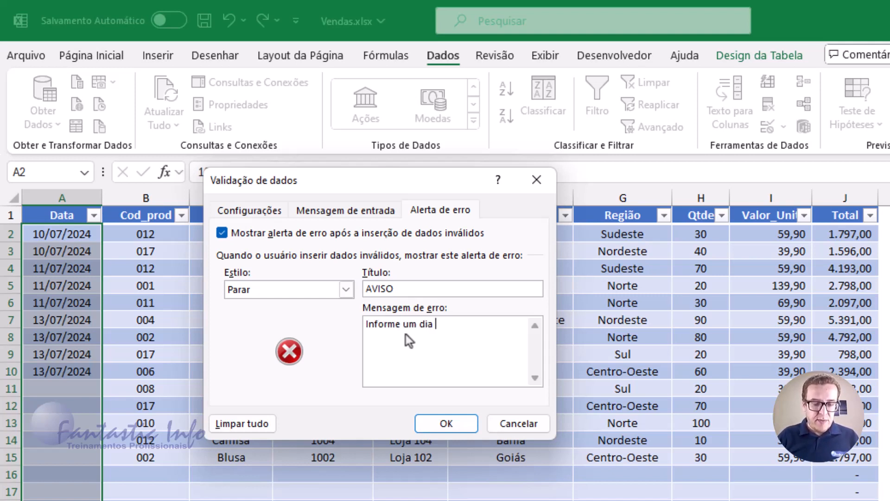
{"action": "type", "text": "útil."}
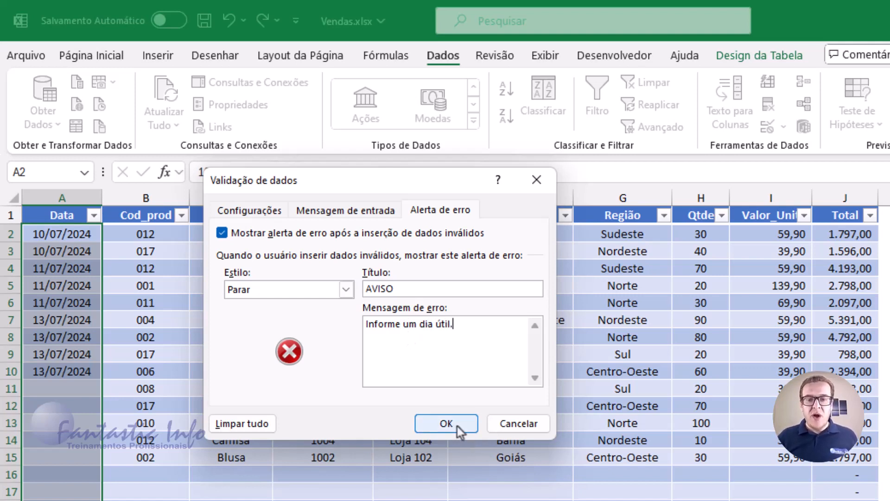
{"action": "left_click", "coordinate": [249, 216]}
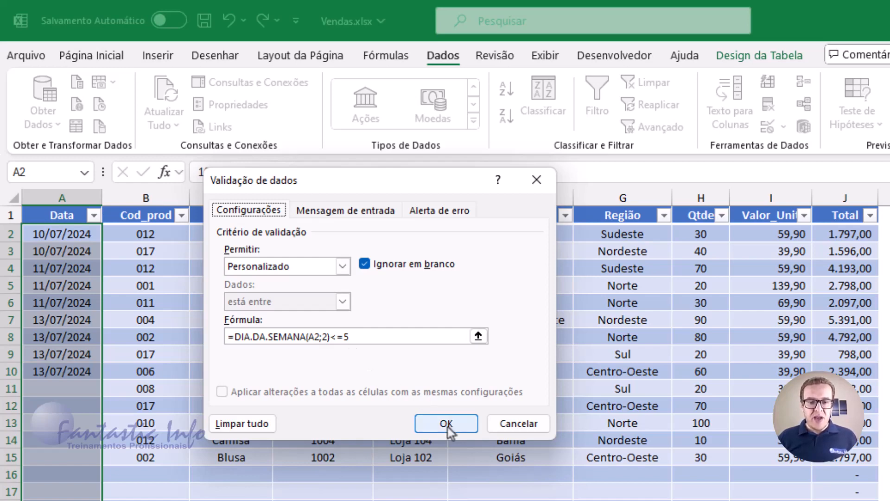
{"action": "left_click", "coordinate": [446, 423]}
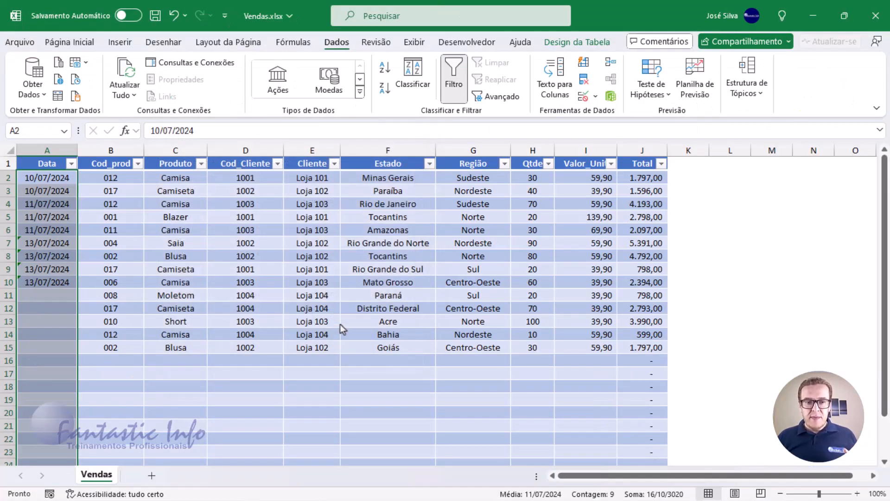
Step: Test the rule by trying to enter the Saturday date 13/7/2024 in cell A11
{"action": "left_click", "coordinate": [49, 300]}
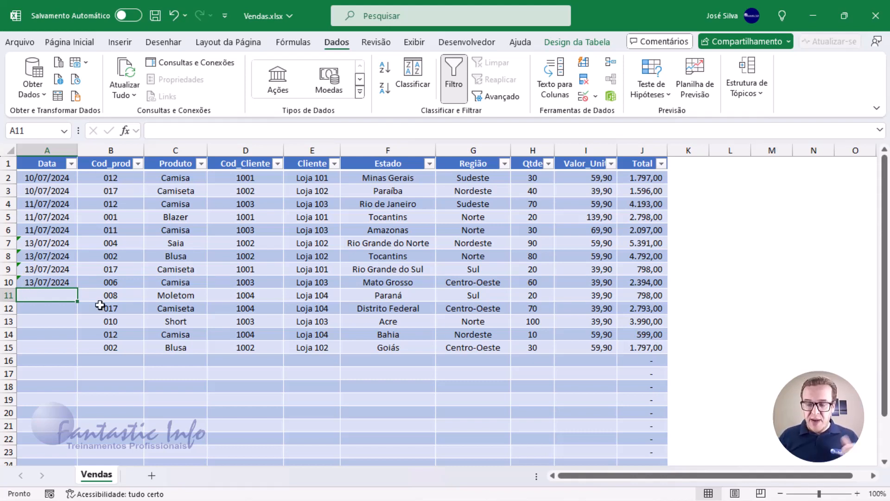
{"action": "type", "text": "13"}
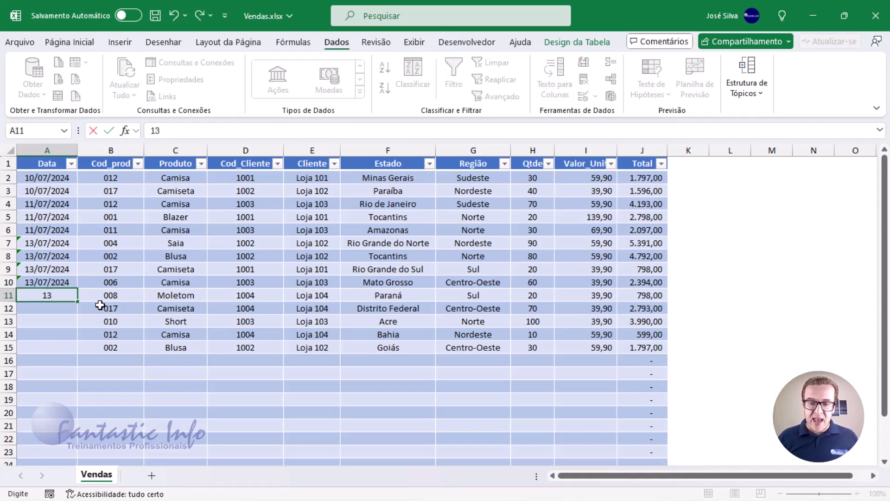
{"action": "type", "text": "/7/2024"}
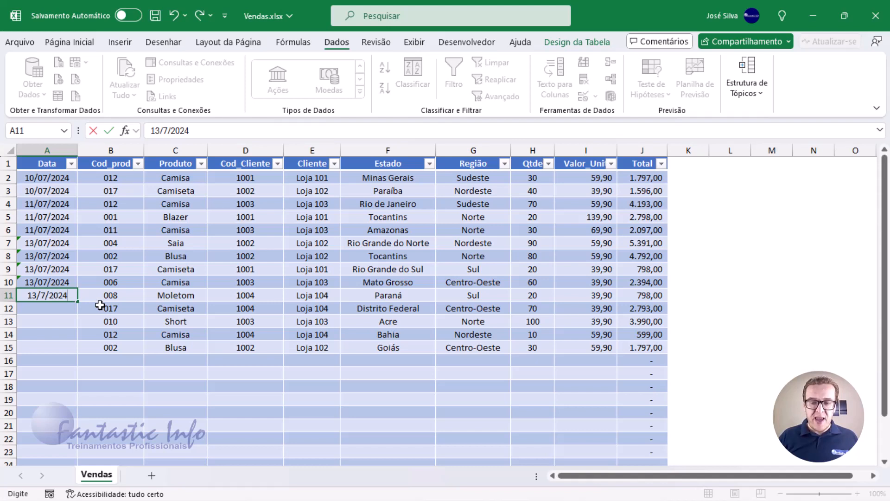
{"action": "key", "text": "Return"}
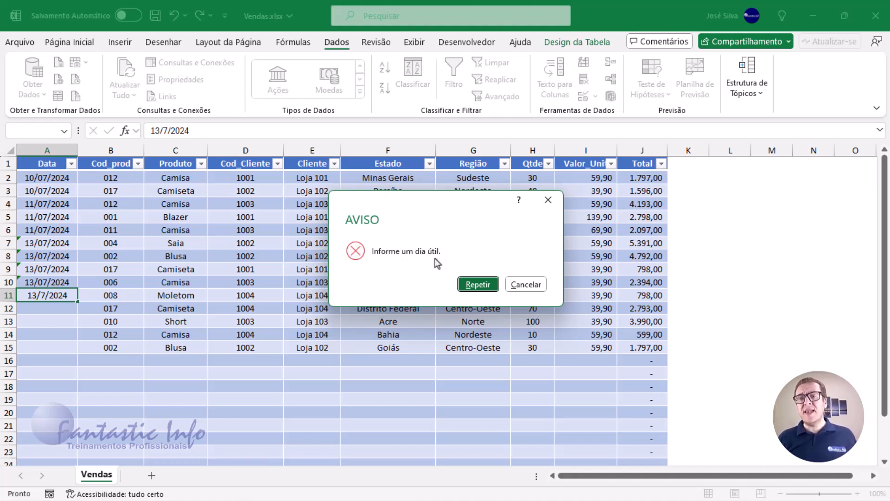
Step: Retry the entry in A11 with the Sunday date 14/7/2024 to test the rule again
{"action": "left_click", "coordinate": [478, 285]}
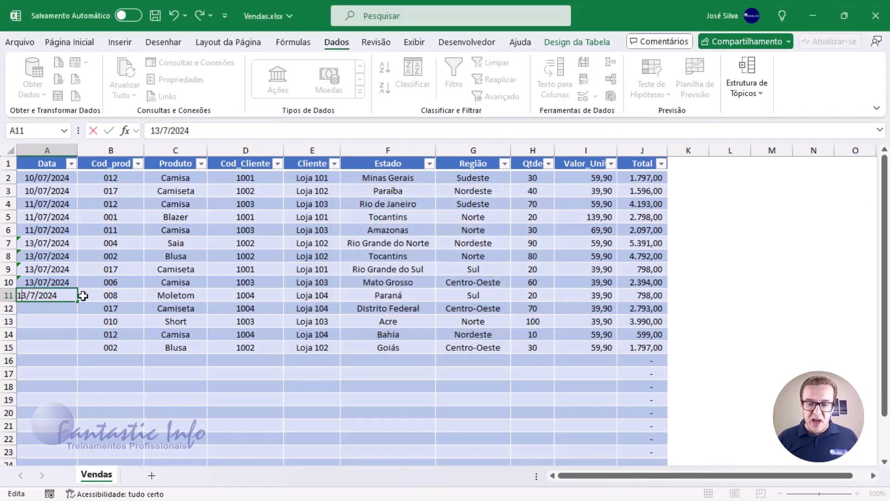
{"action": "key", "text": "BackSpace"}
{"action": "type", "text": "4"}
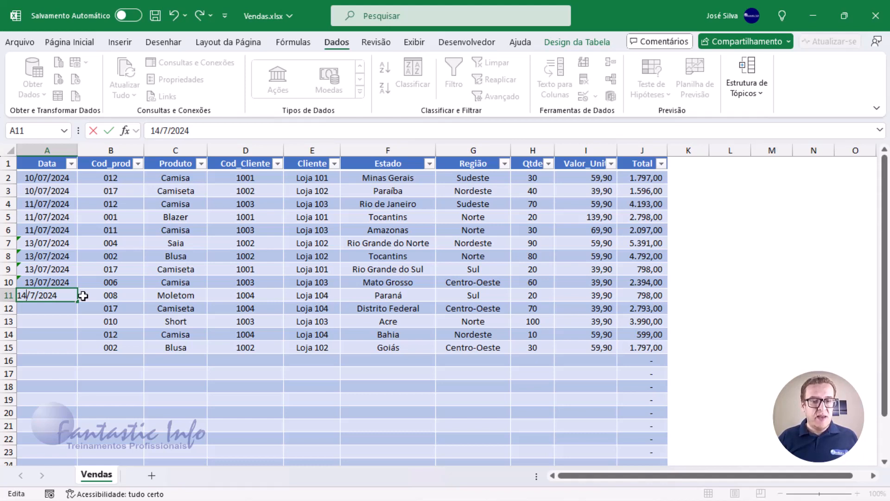
{"action": "key", "text": "Return"}
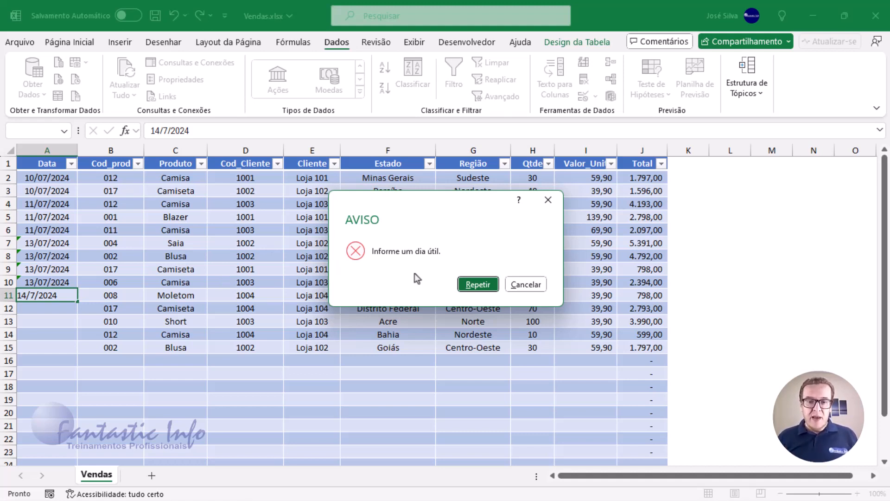
Step: Retry the rejected entry in cell A11, changing the date to the weekday 15/7/2024
{"action": "left_click", "coordinate": [480, 287]}
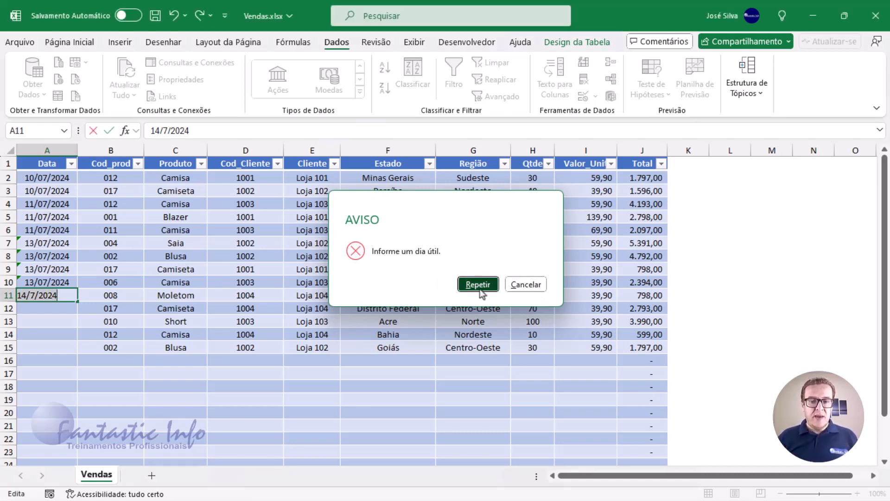
{"action": "left_click", "coordinate": [27, 295]}
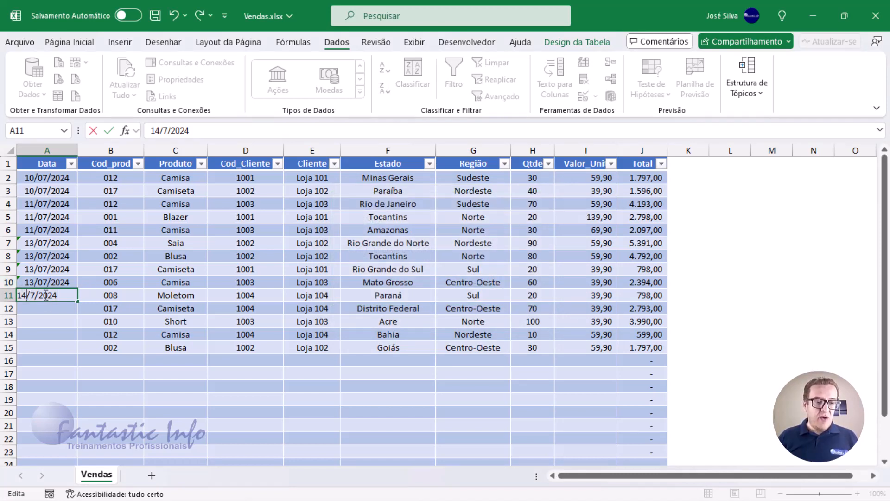
{"action": "key", "text": "BackSpace"}
{"action": "type", "text": "5"}
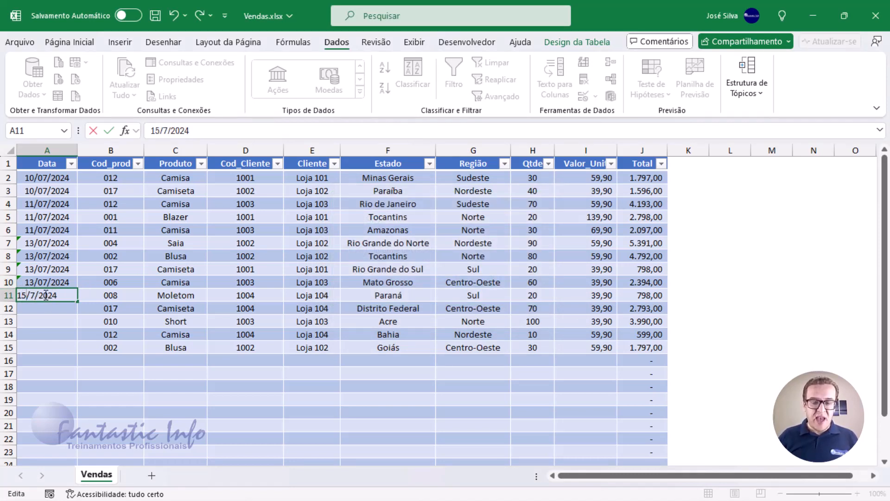
{"action": "key", "text": "Return"}
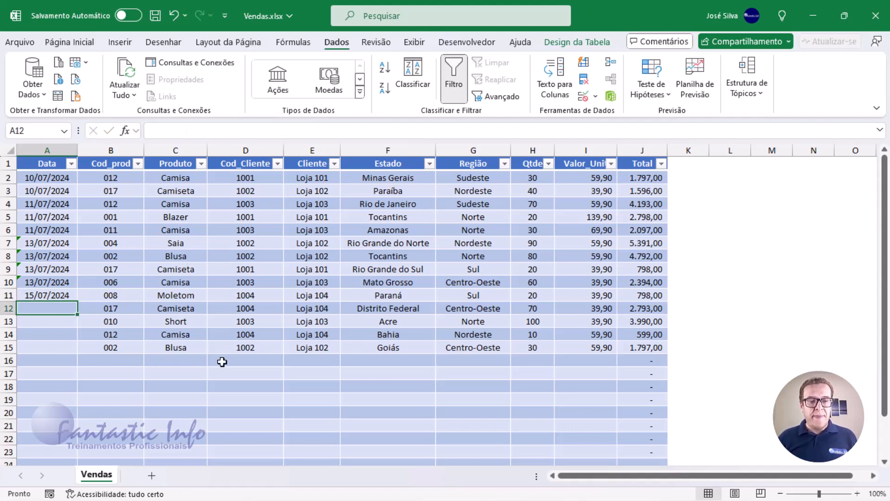
Step: Enter the weekday date 15/7/24 in cell A12 of the Data column
{"action": "type", "text": "1"}
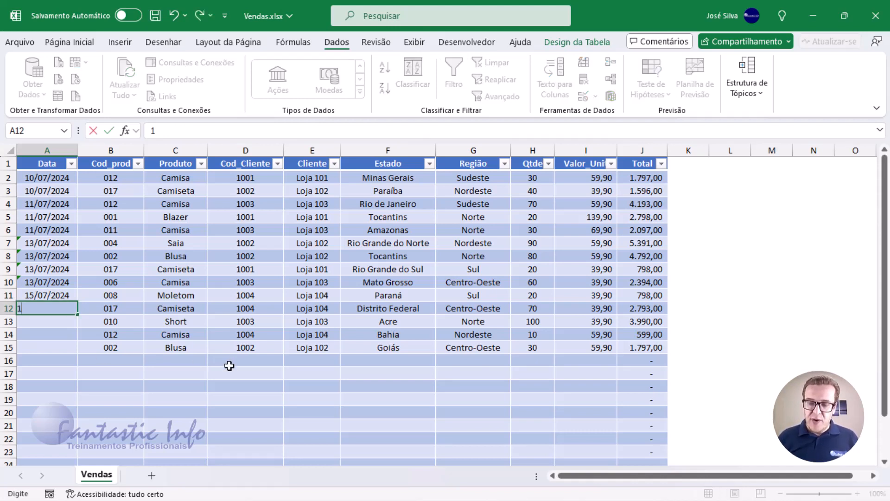
{"action": "type", "text": "5/7/24"}
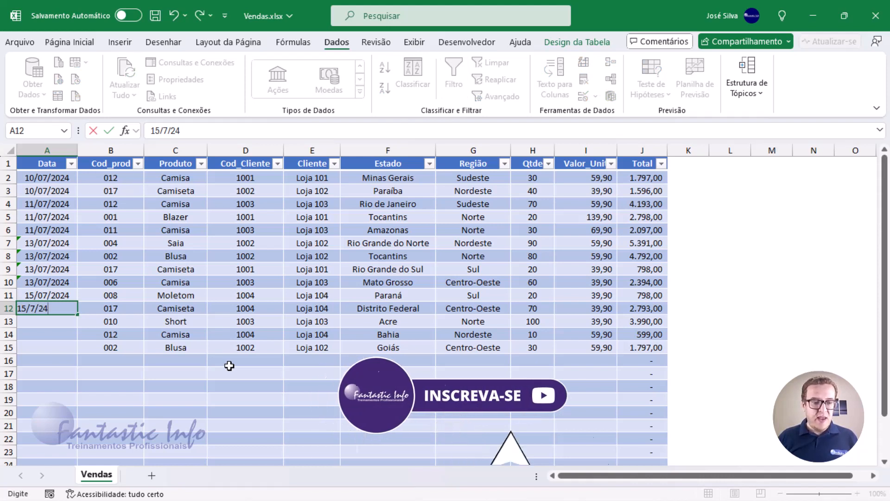
{"action": "key", "text": "Return"}
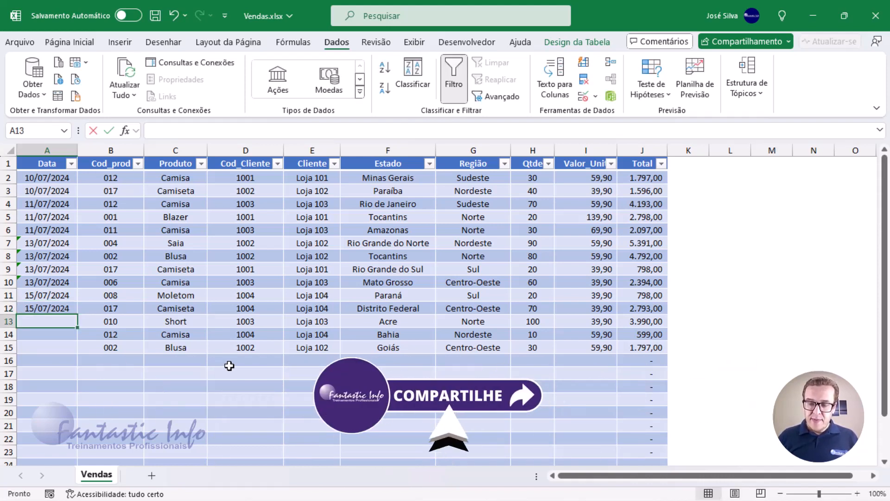
Step: Test the validation rule by trying to enter the Saturday date 20/7/2024 in cell A13, and clear the rejected entry
{"action": "type", "text": "20/7/2024"}
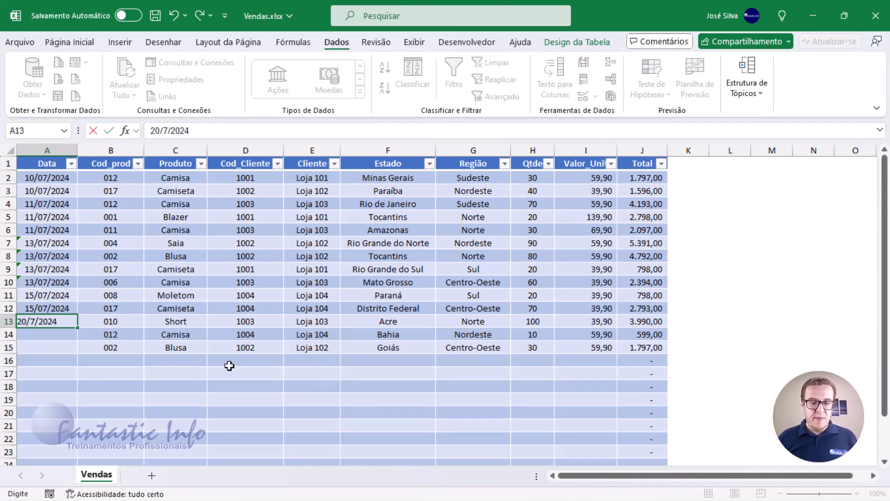
{"action": "key", "text": "Return"}
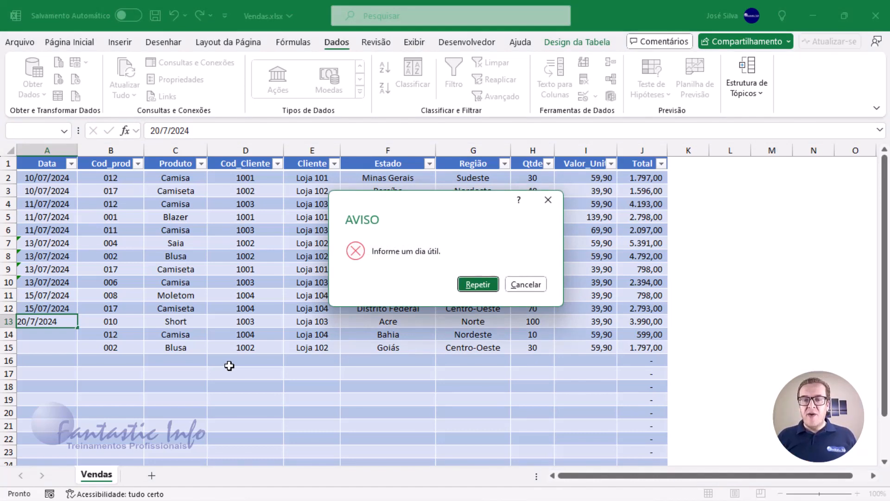
{"action": "key", "text": "Return"}
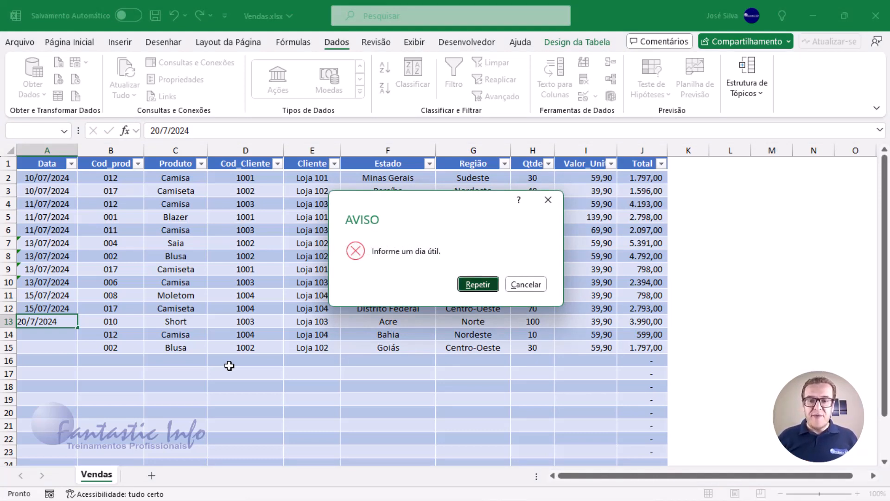
{"action": "key", "text": "BackSpace"}
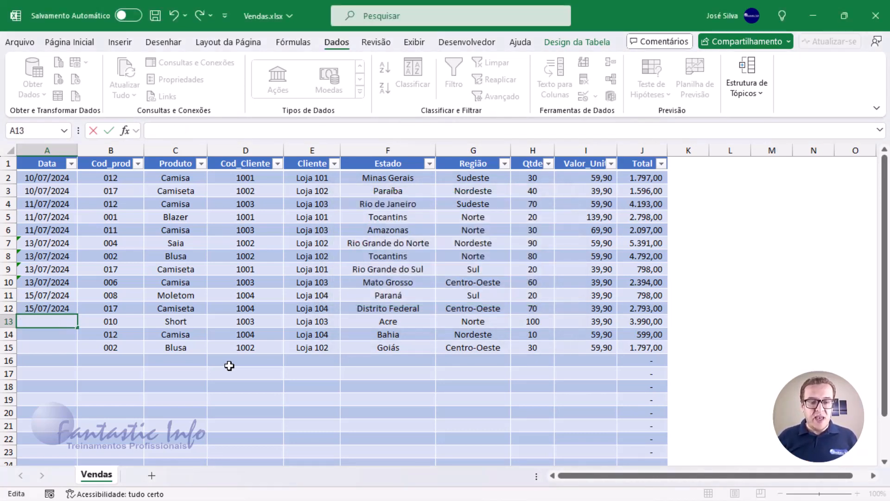
Step: Fill cells A13 to A15 of the Data column with the weekday dates 16/7/2024, 17/7/2024 and 19/7/24
{"action": "type", "text": "16/07/"}
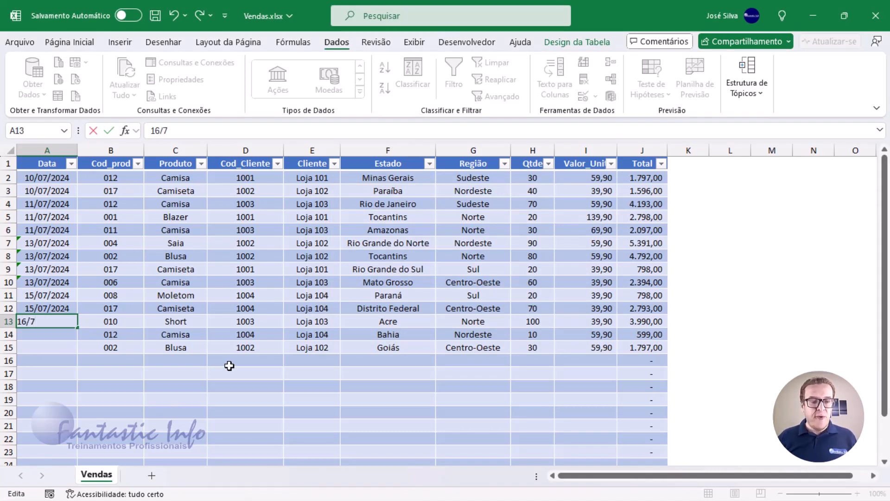
{"action": "type", "text": "2024"}
{"action": "key", "text": "Return"}
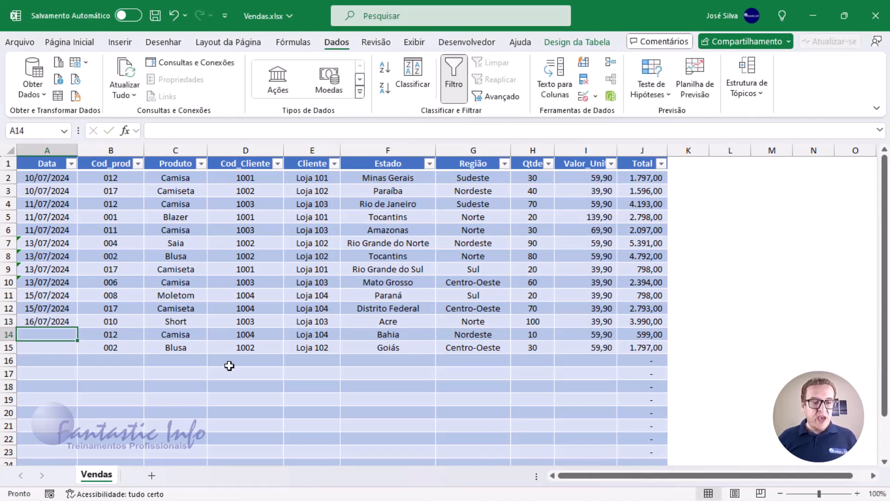
{"action": "type", "text": "17"}
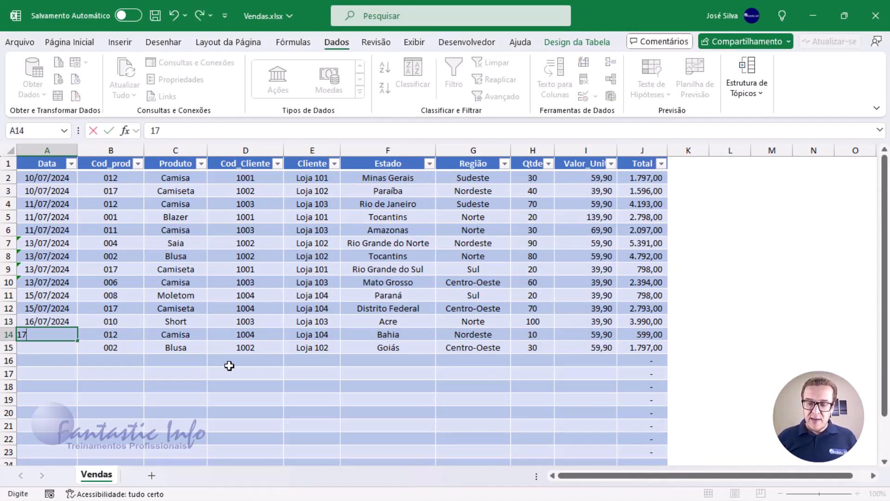
{"action": "type", "text": "/07/2024"}
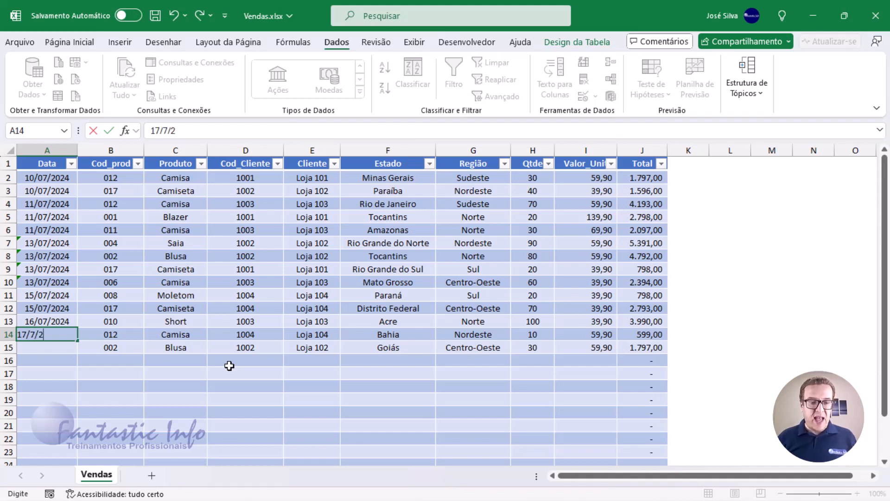
{"action": "key", "text": "Return"}
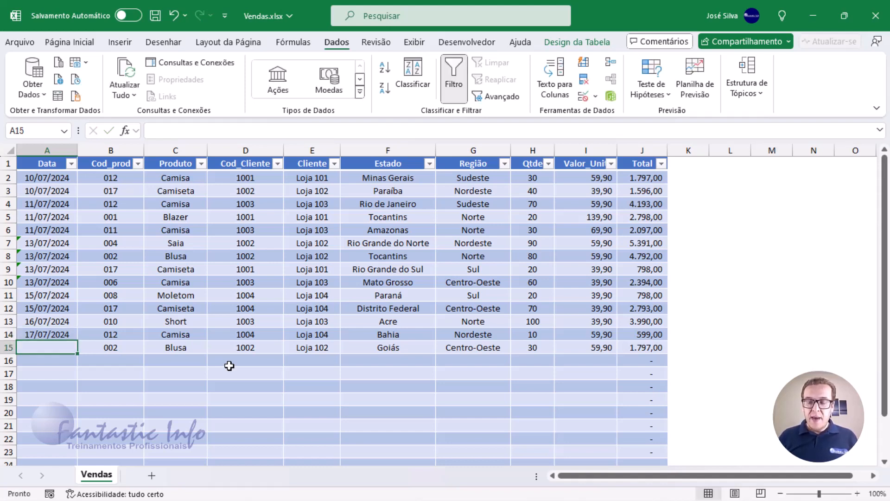
{"action": "type", "text": "19"}
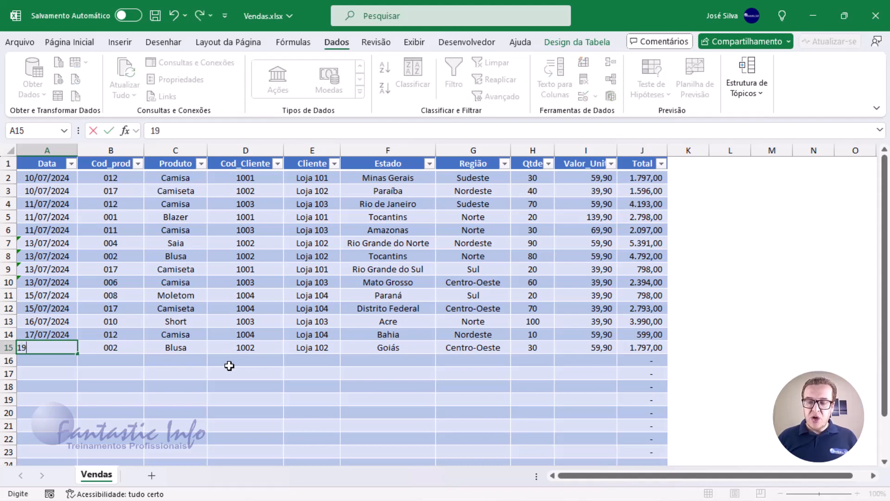
{"action": "type", "text": "/7/24"}
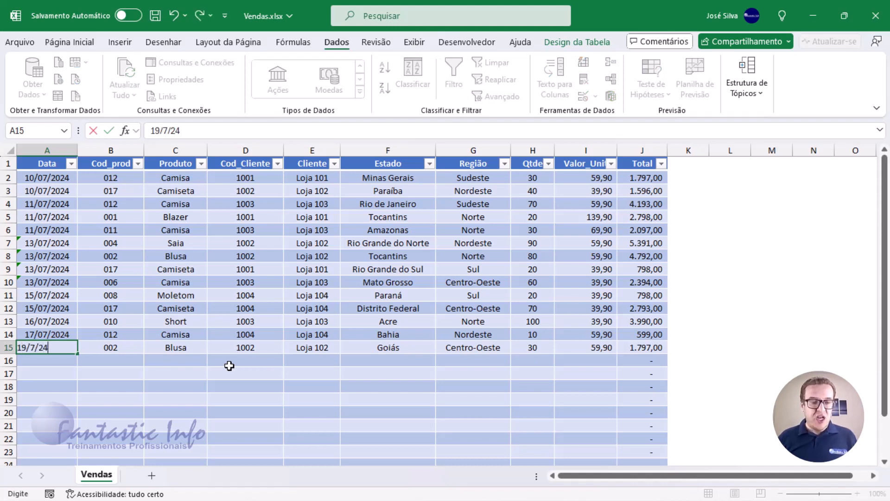
{"action": "key", "text": "Return"}
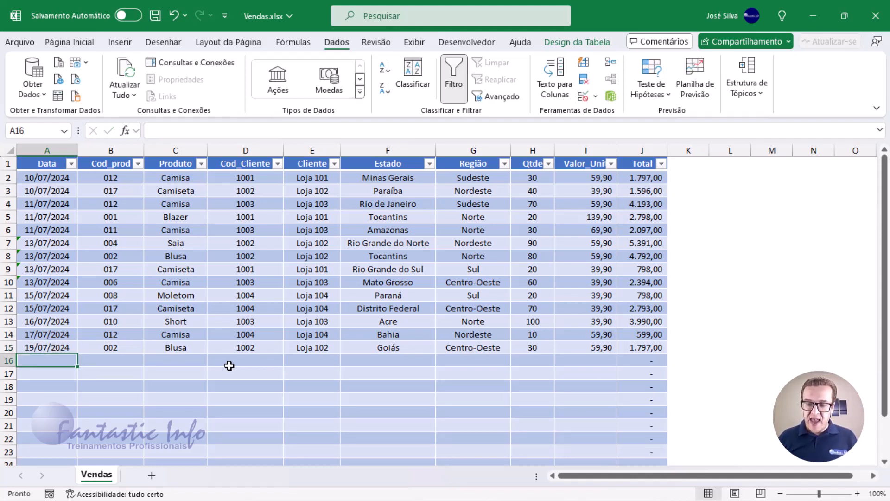
Step: Test the validation rule by trying to enter the Sunday date 21/7/24 in cell A16, and discard the entry
{"action": "type", "text": "21/7/"}
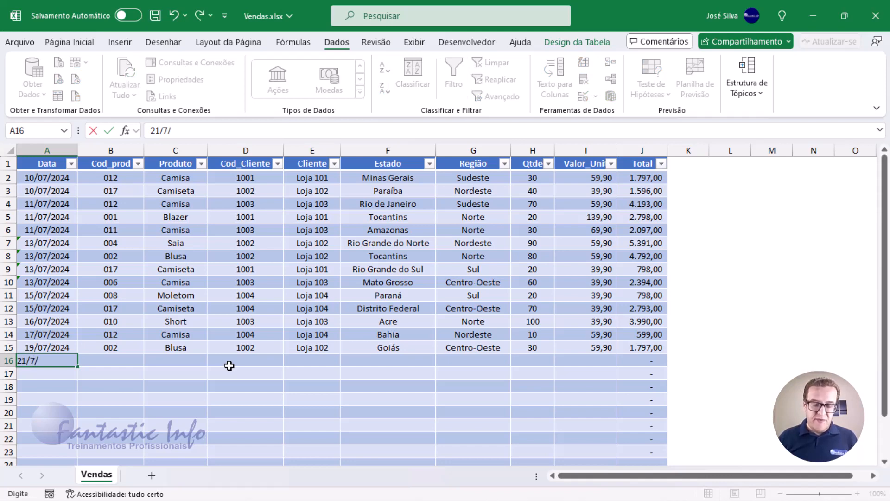
{"action": "type", "text": "24"}
{"action": "key", "text": "Return"}
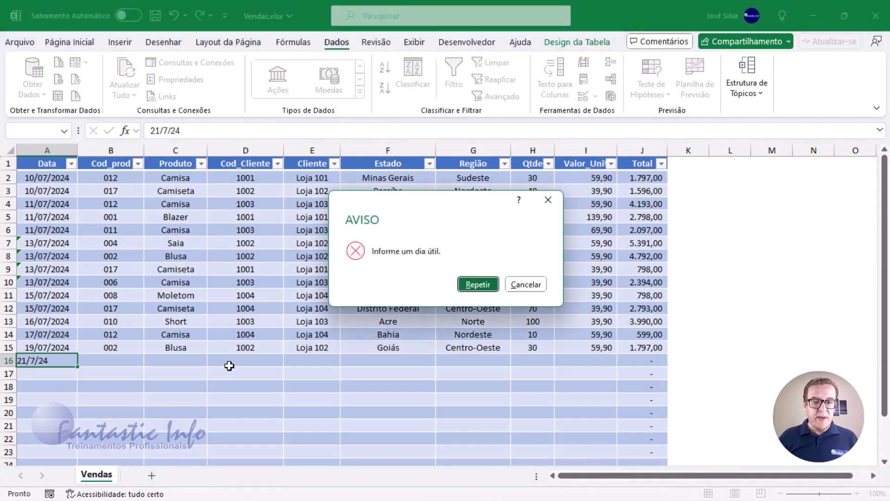
{"action": "key", "text": "Return"}
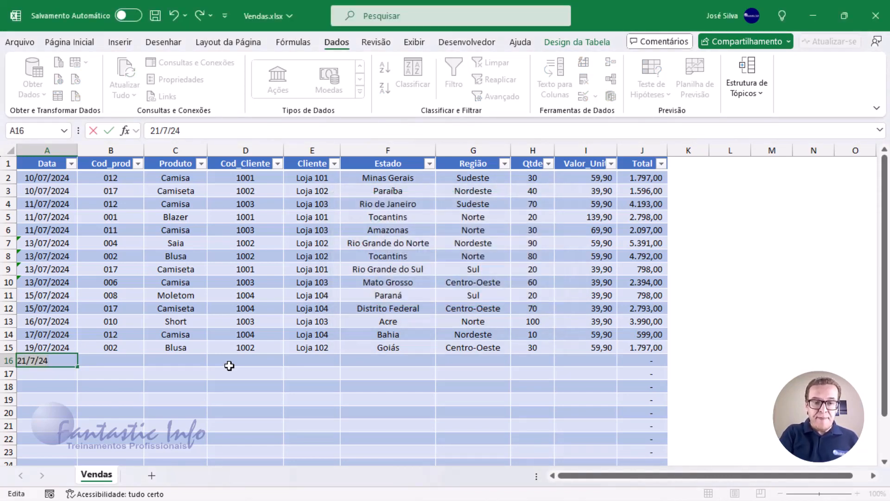
{"action": "key", "text": "Escape"}
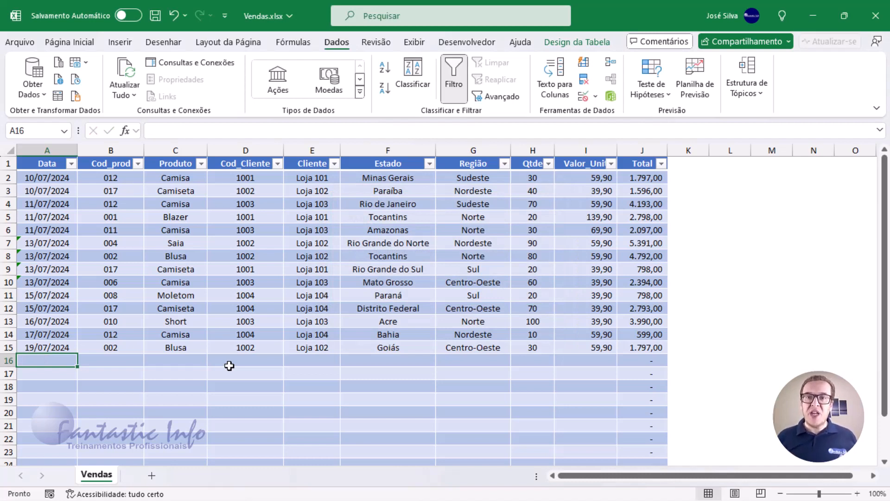